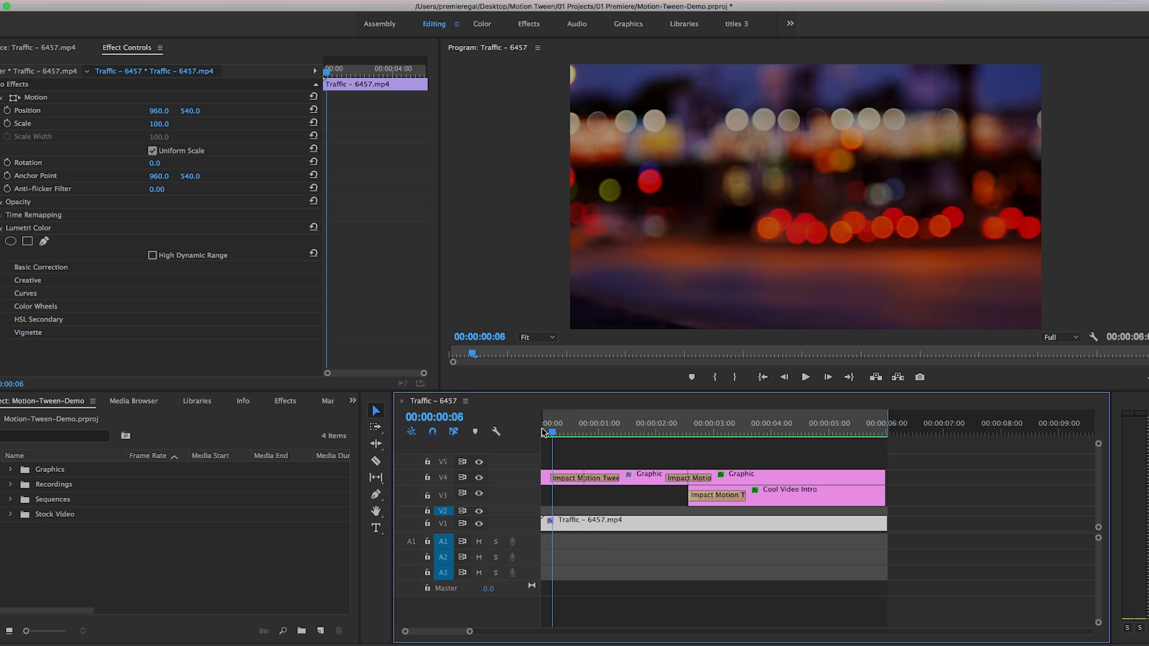
# Step: Play back the existing intro sequence from its start
pyautogui.click(544, 432)
pyautogui.press('space')
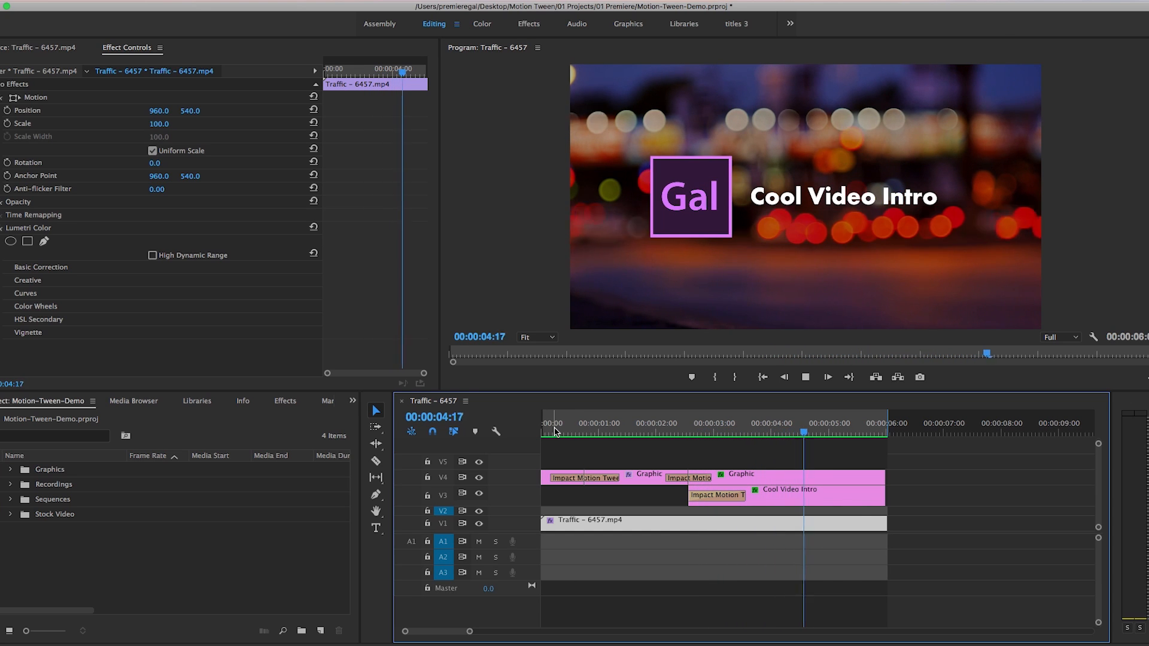
pyautogui.press('space')
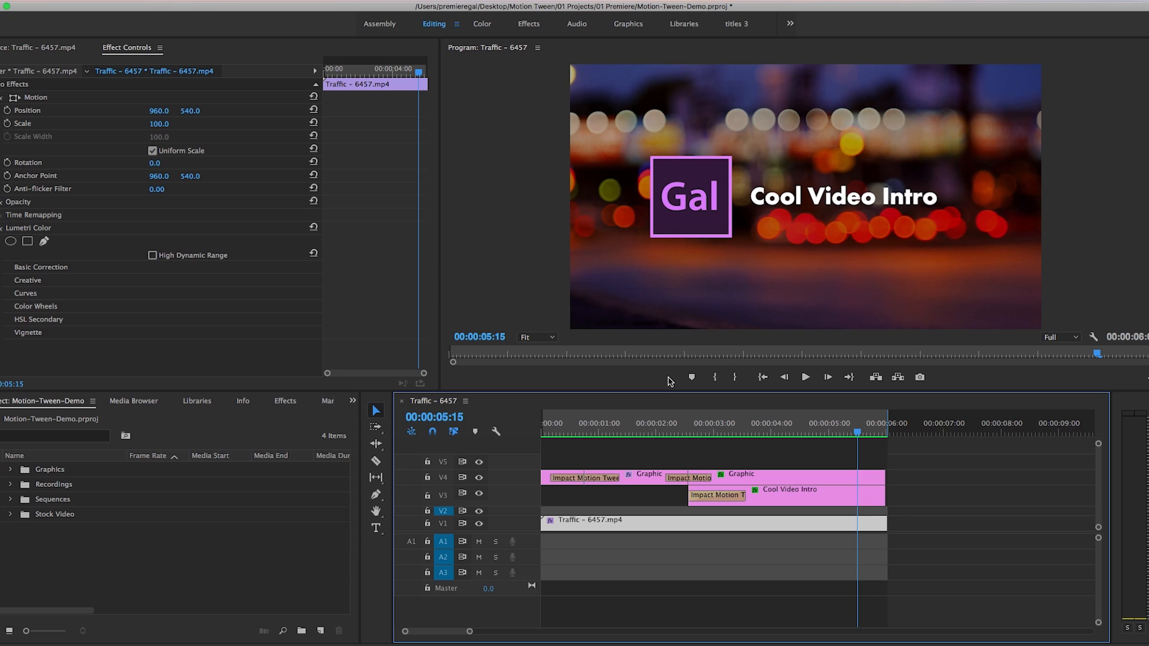
# Step: Create a new sequence from the Traffic - 6457.mp4 stock clip and preview it
pyautogui.click(12, 517)
pyautogui.click(88, 529)
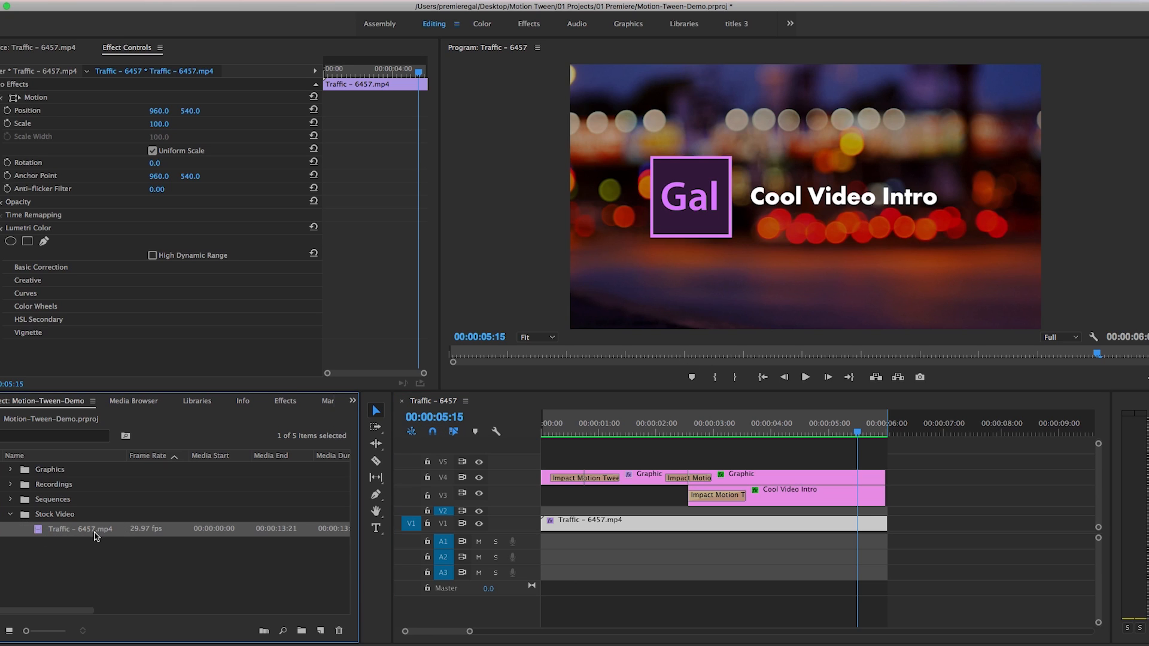
pyautogui.rightClick(140, 529)
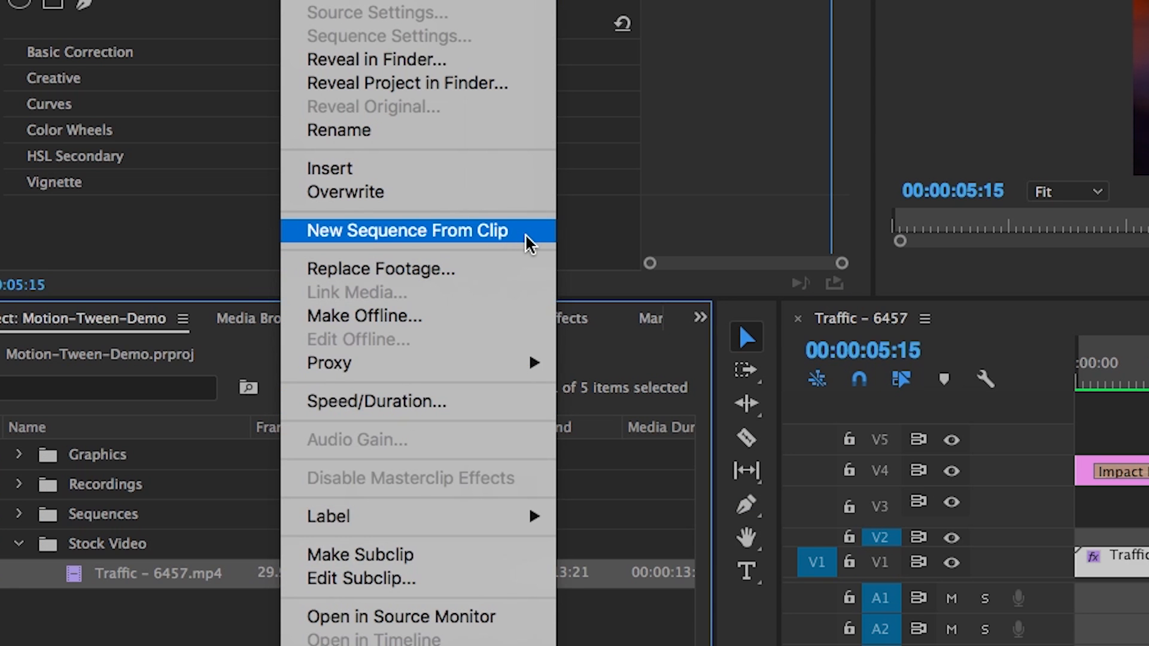
pyautogui.click(525, 234)
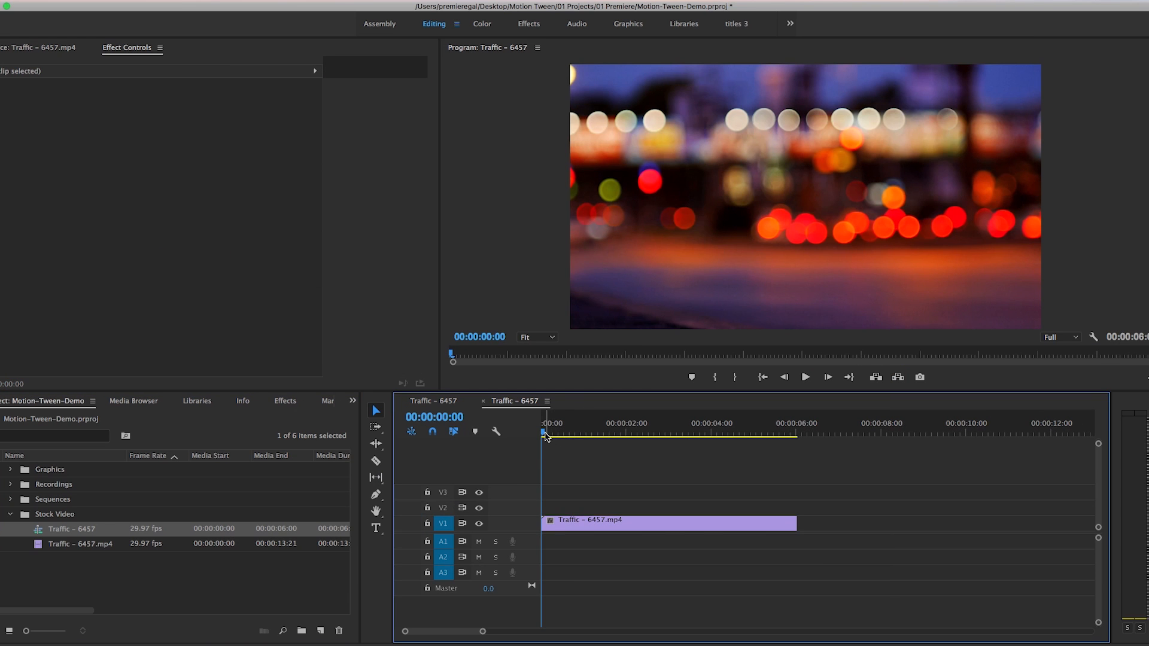
pyautogui.press('space')
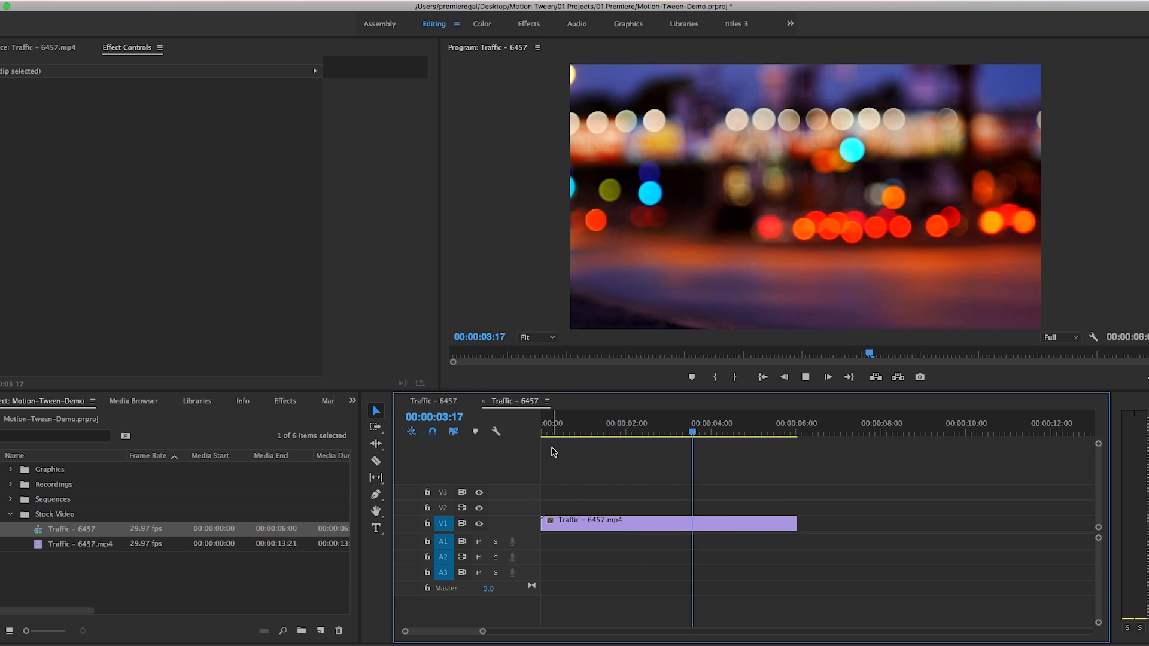
pyautogui.press('space')
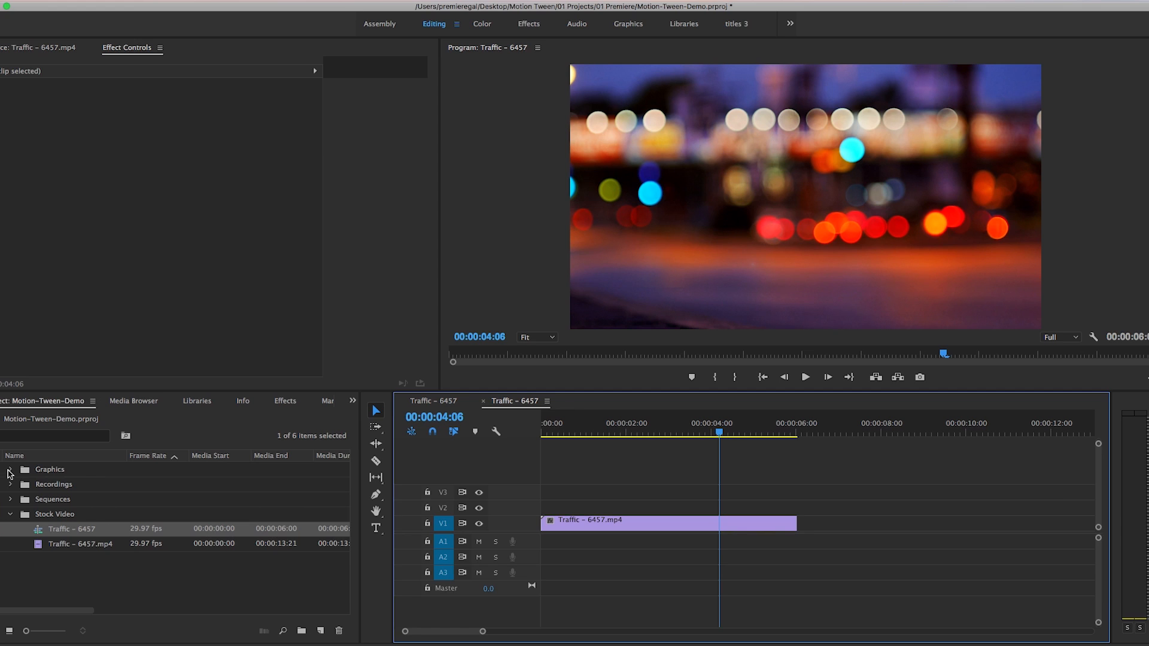
# Step: Add the Premiere-gal-icon.png graphic to track V3 above the traffic footage
pyautogui.click(9, 470)
pyautogui.moveTo(78, 485); pyautogui.dragTo(590, 502)
pyautogui.click(636, 490)
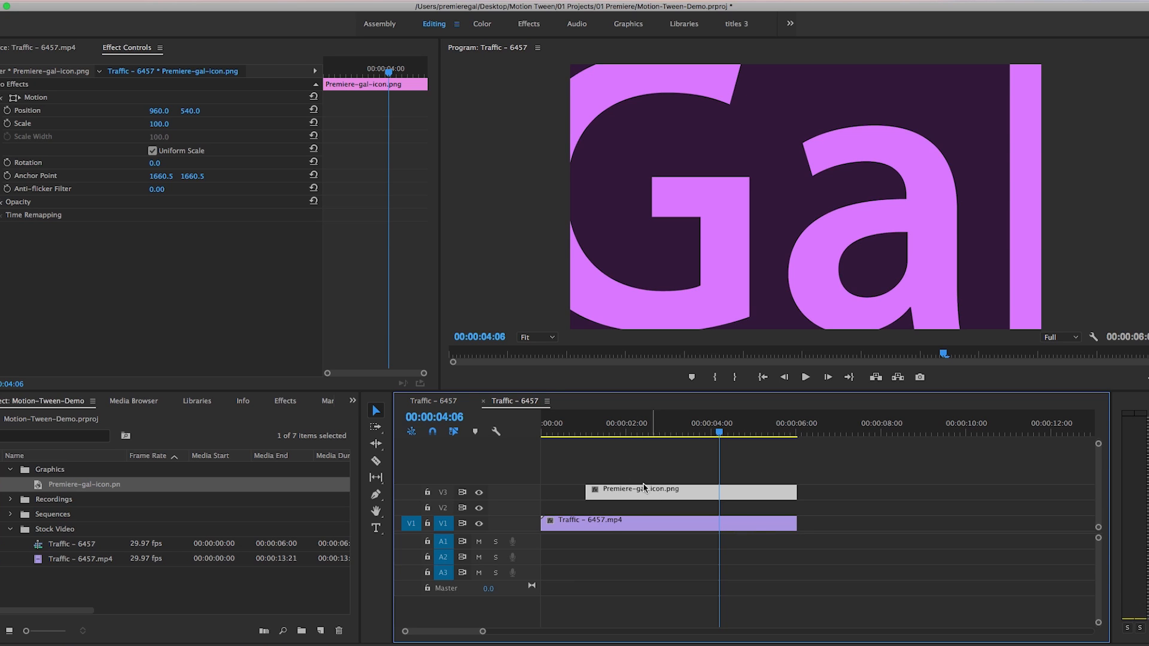
# Step: Set the graphic's scale to 10
pyautogui.click(159, 123)
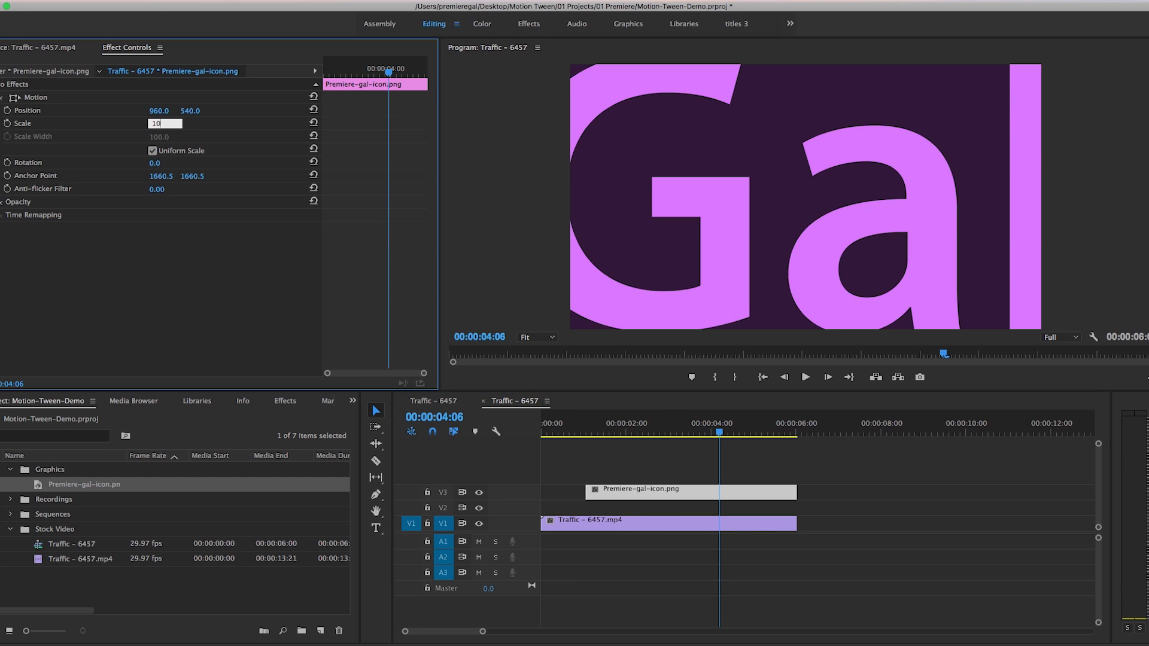
pyautogui.press('Return')
# Step: Move the graphic clip to the sequence start and extend its end to match the footage's end
pyautogui.moveTo(657, 494); pyautogui.dragTo(613, 494)
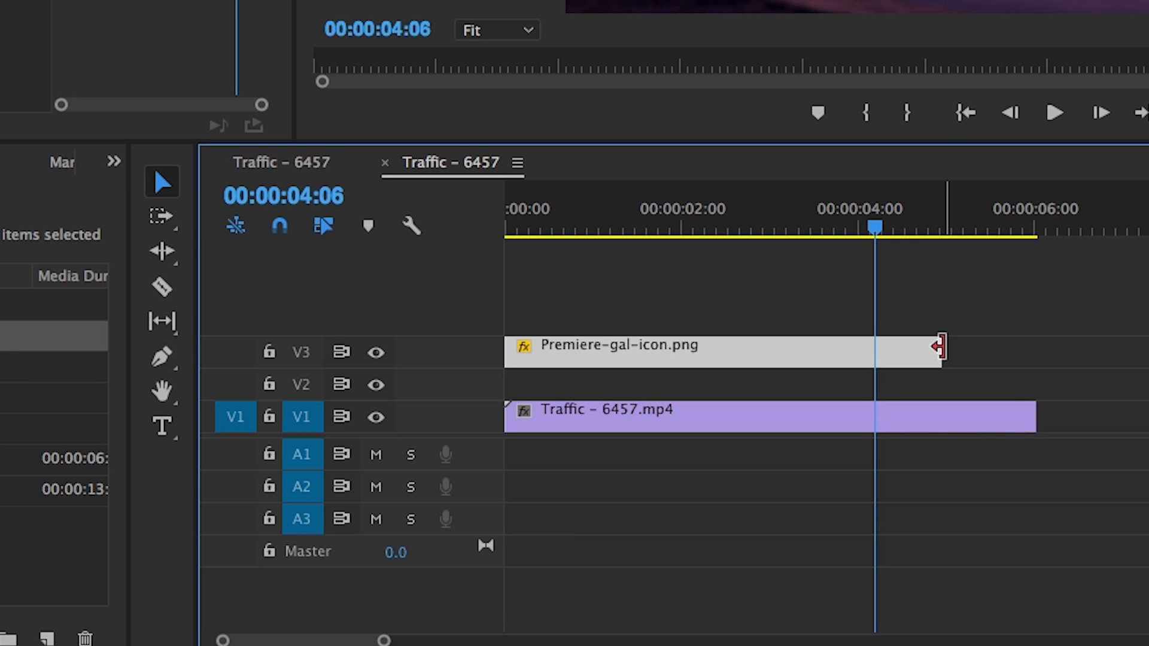
pyautogui.moveTo(942, 348); pyautogui.dragTo(1035, 352)
pyautogui.moveTo(978, 226); pyautogui.dragTo(1040, 230)
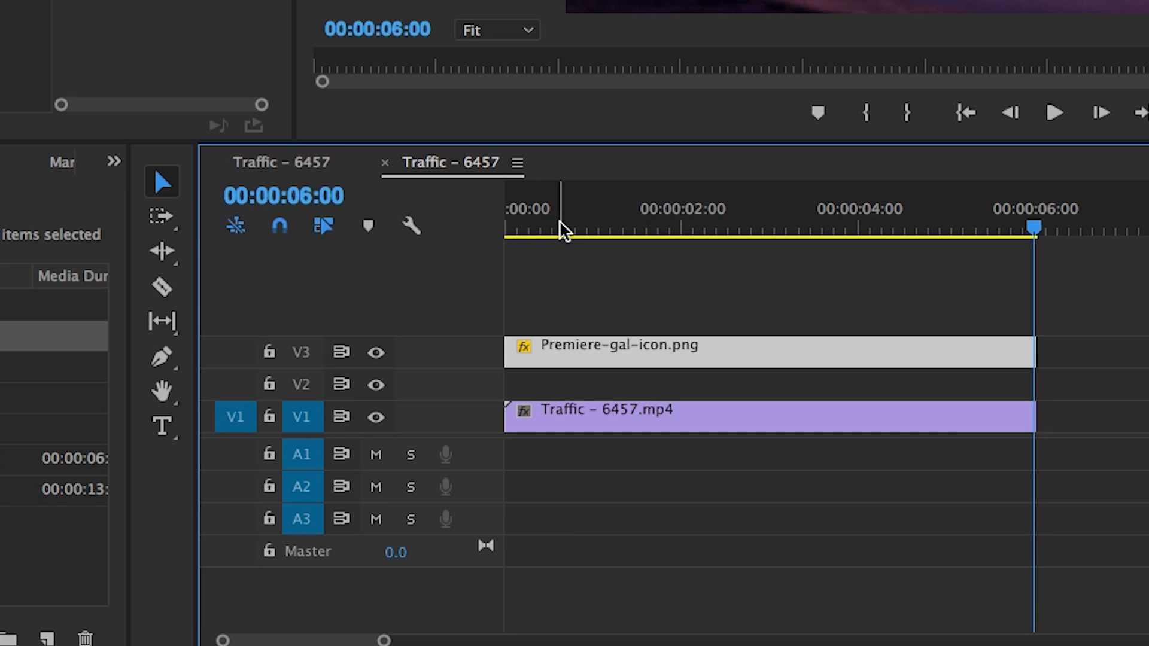
# Step: Set the playhead to 00:00:00:25
pyautogui.moveTo(559, 222); pyautogui.dragTo(581, 225)
pyautogui.click(362, 206)
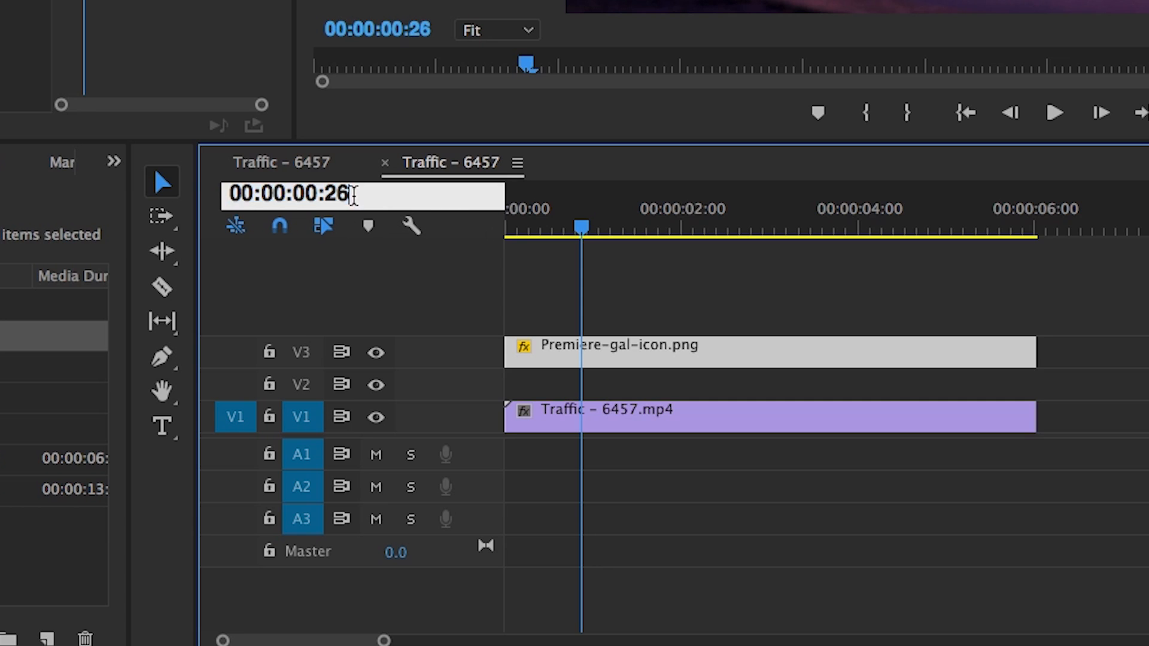
pyautogui.press('BackSpace')
pyautogui.write('5')
pyautogui.press('Return')
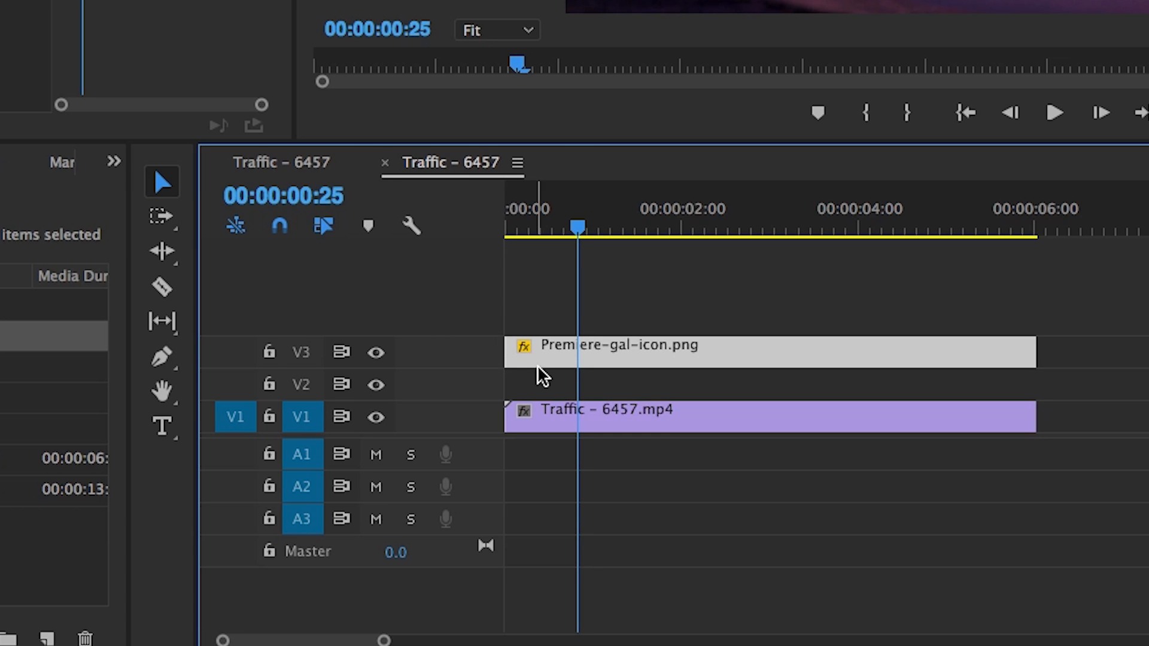
# Step: Split the graphic clip at the playhead with the Razor tool
pyautogui.click(162, 287)
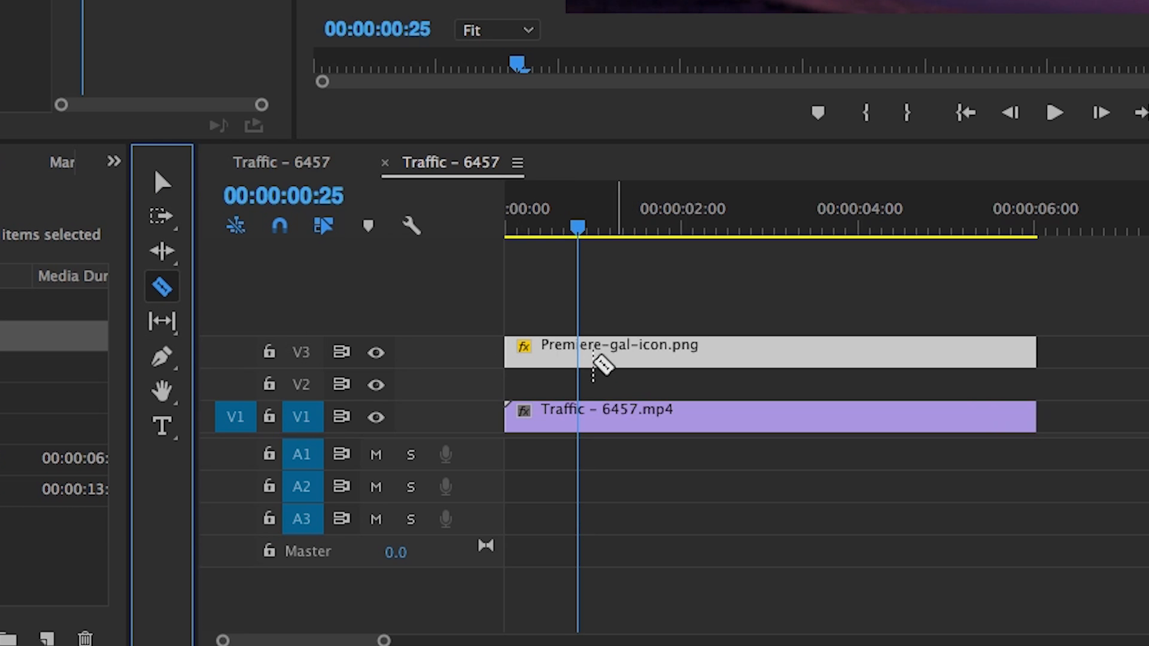
pyautogui.click(579, 359)
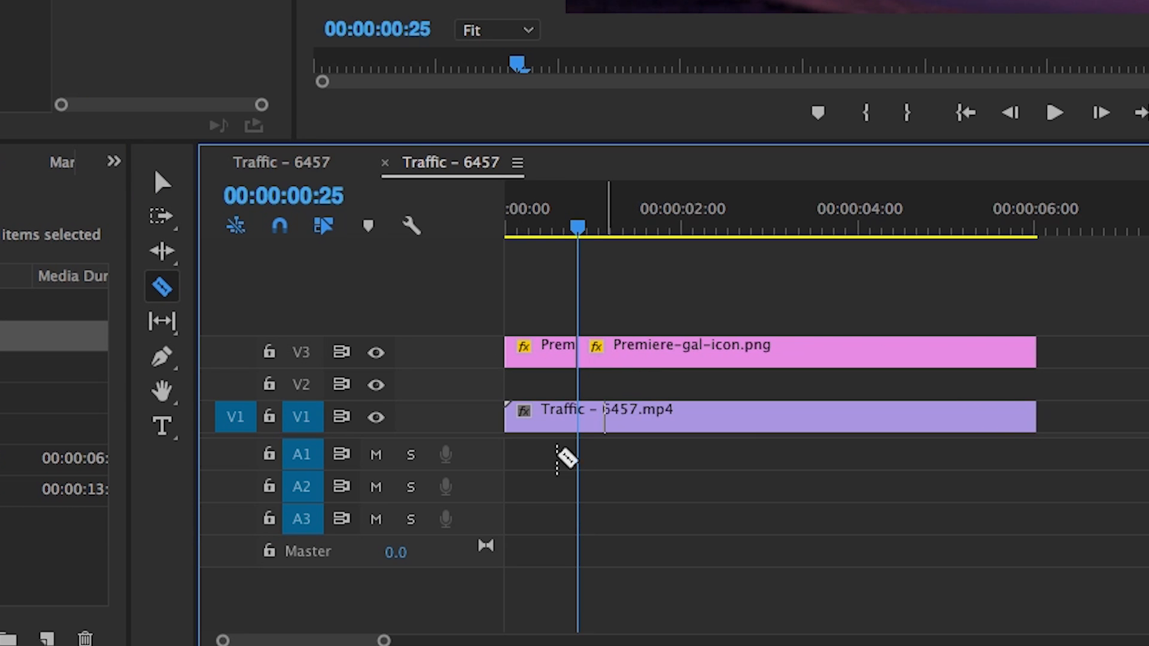
pyautogui.moveTo(384, 642); pyautogui.dragTo(336, 642)
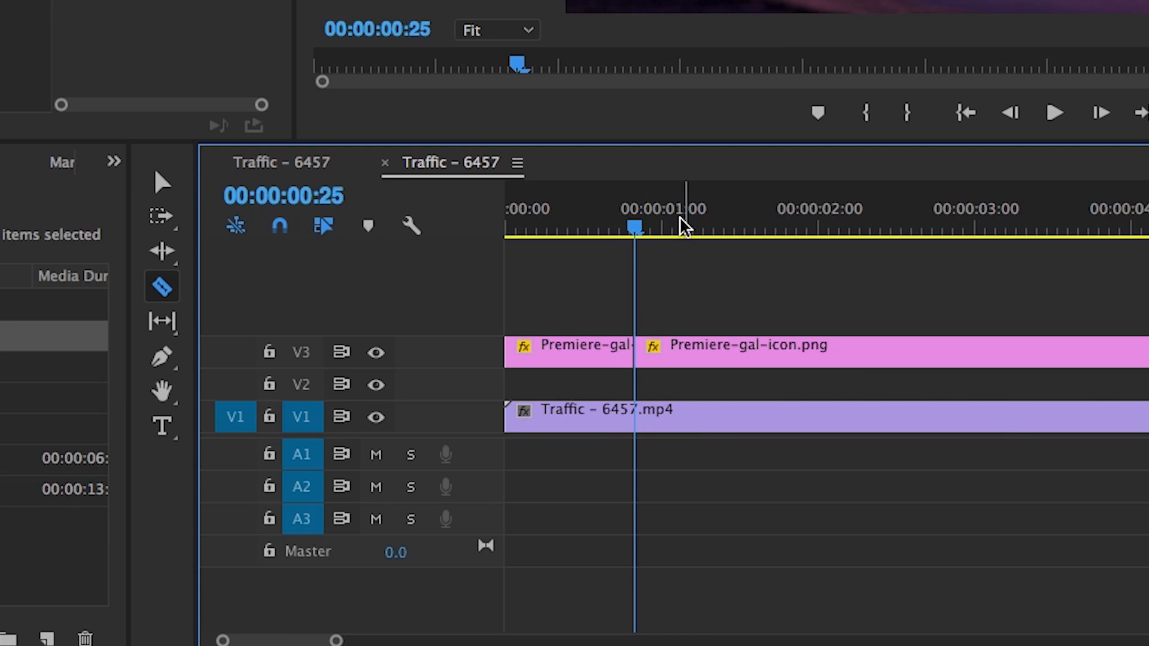
# Step: Set the first graphic segment's vertical position to -248
pyautogui.click(633, 223)
pyautogui.hotkey('shift', 'Left')
pyautogui.press('v')
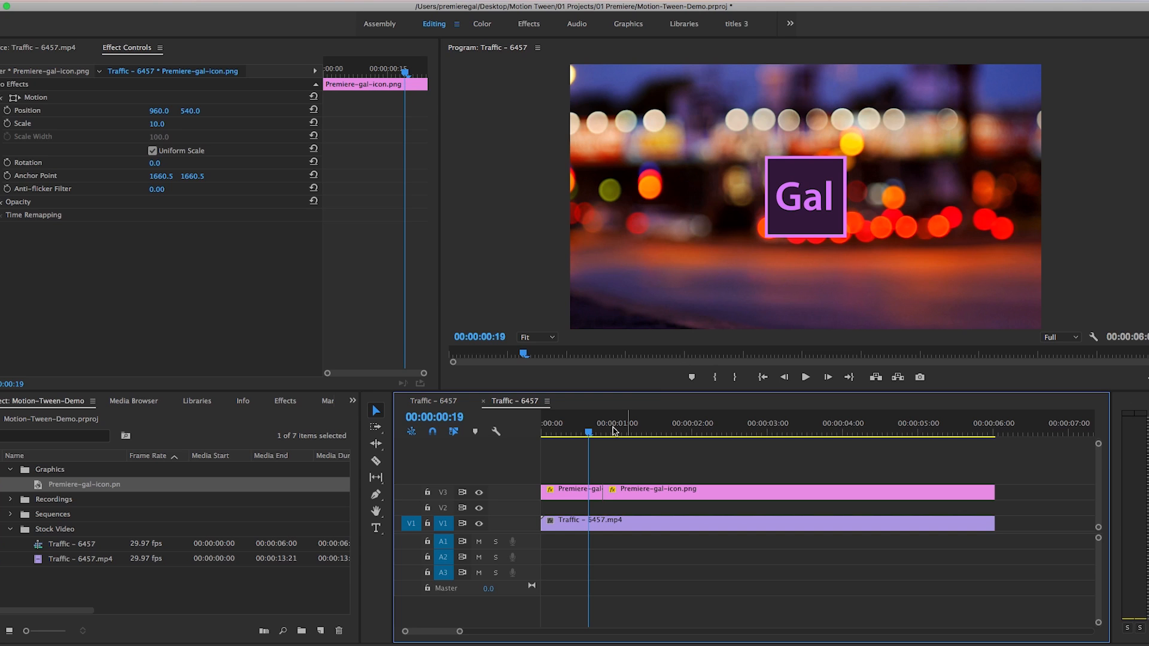
pyautogui.click(574, 495)
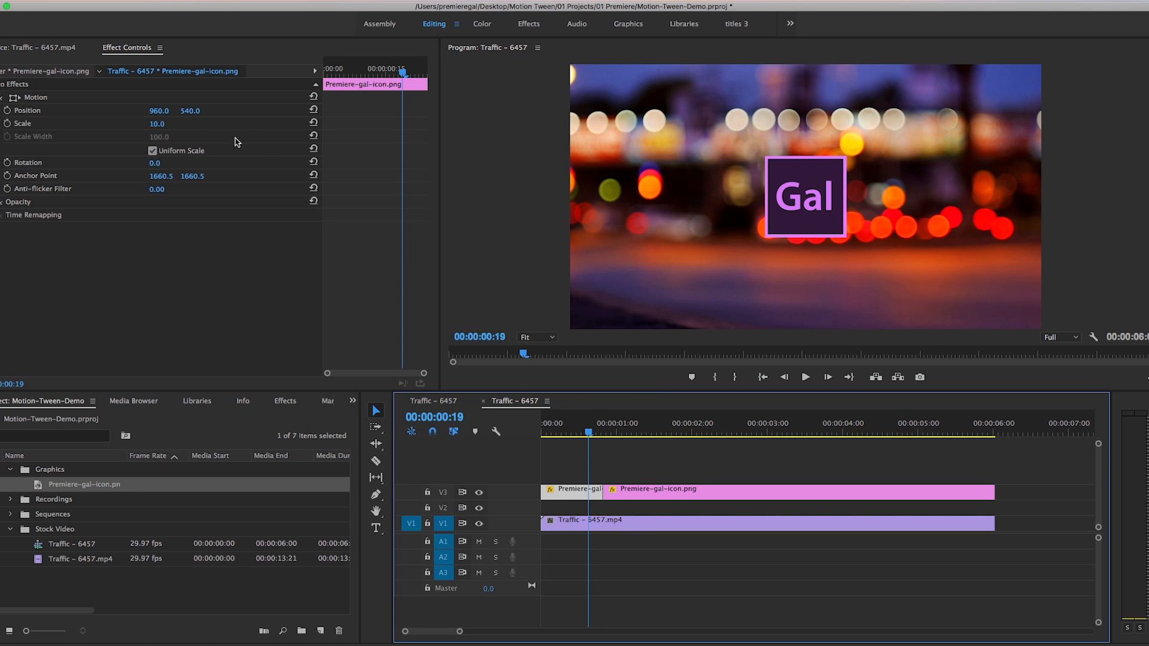
pyautogui.moveTo(191, 116); pyautogui.dragTo(66, 116)
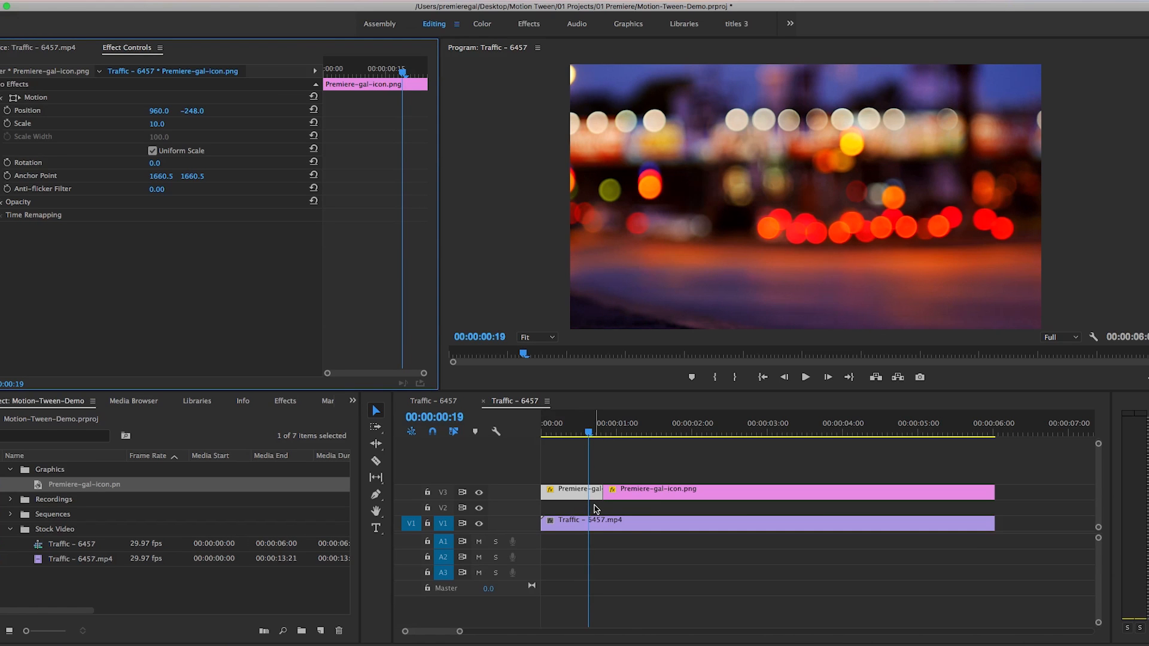
# Step: Search the effects for motion tween and apply Impact Motion Tween to the cut between the graphic segments
pyautogui.click(632, 432)
pyautogui.click(652, 495)
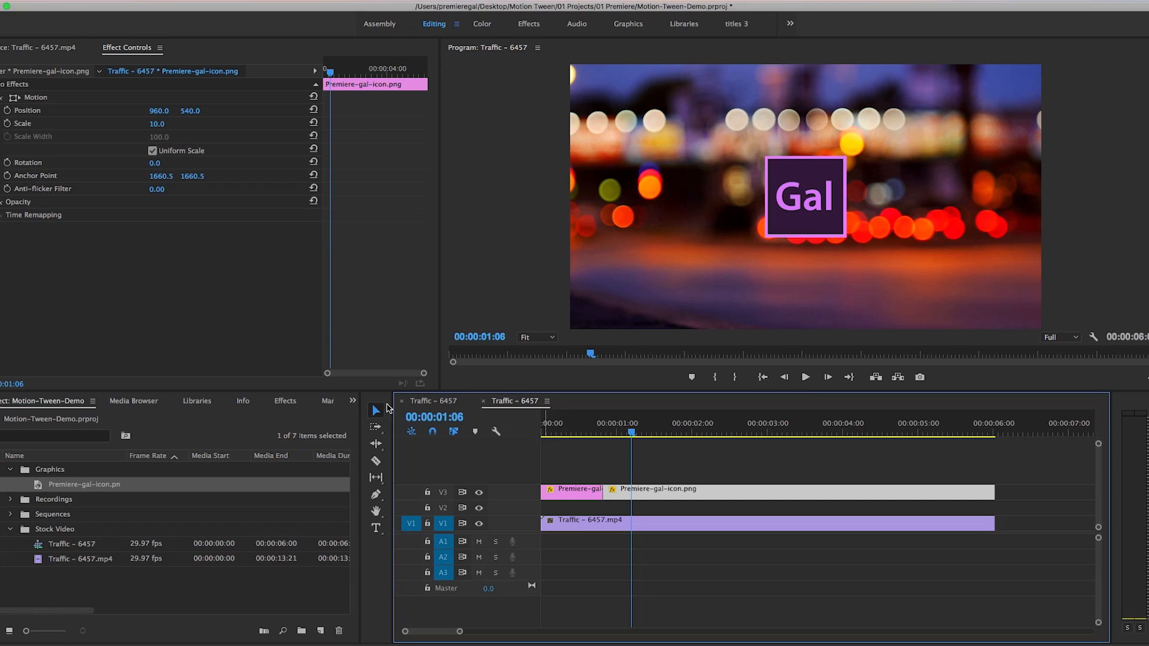
pyautogui.click(286, 401)
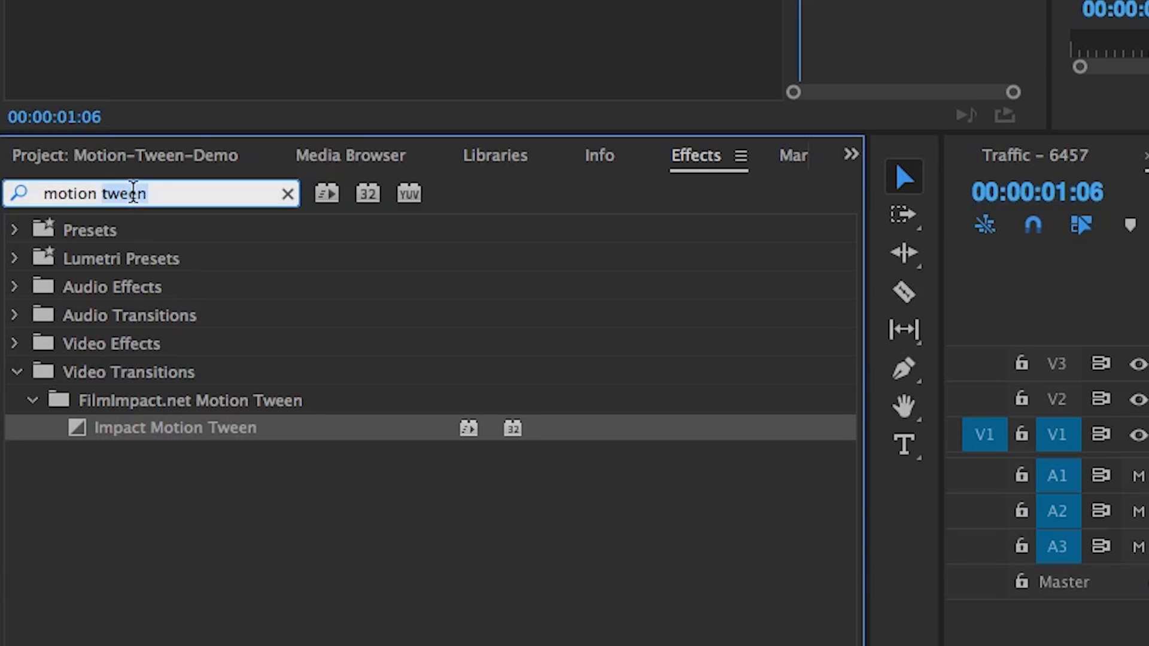
pyautogui.tripleClick(37, 416)
pyautogui.click(119, 466)
pyautogui.click(85, 436)
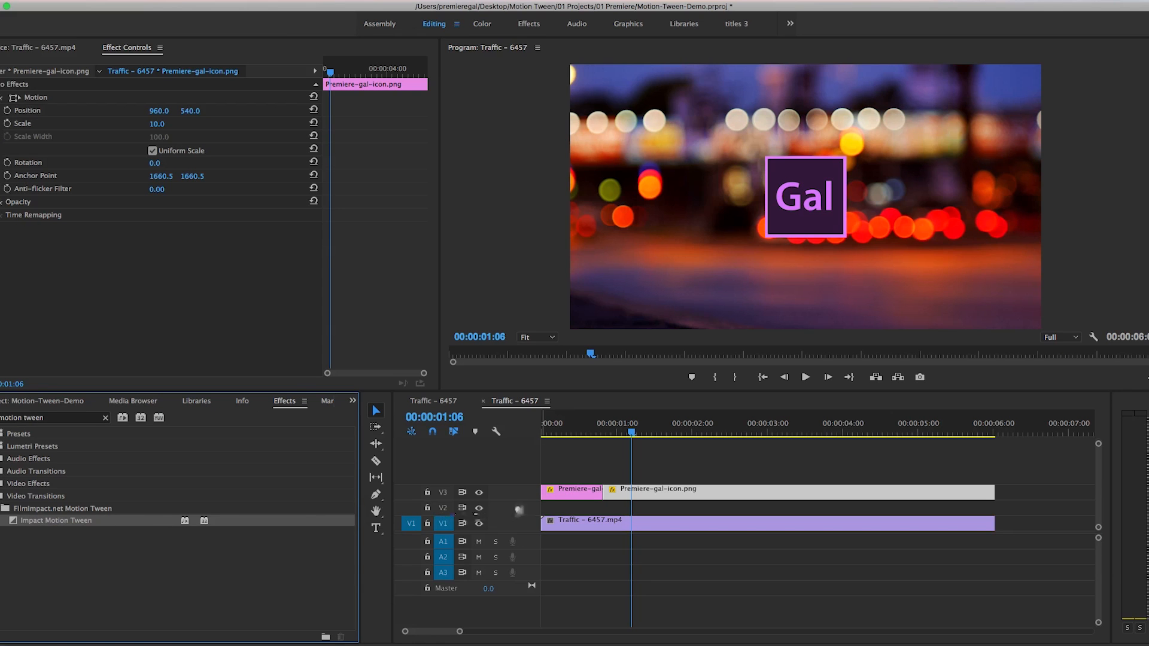
pyautogui.moveTo(519, 510); pyautogui.dragTo(604, 495)
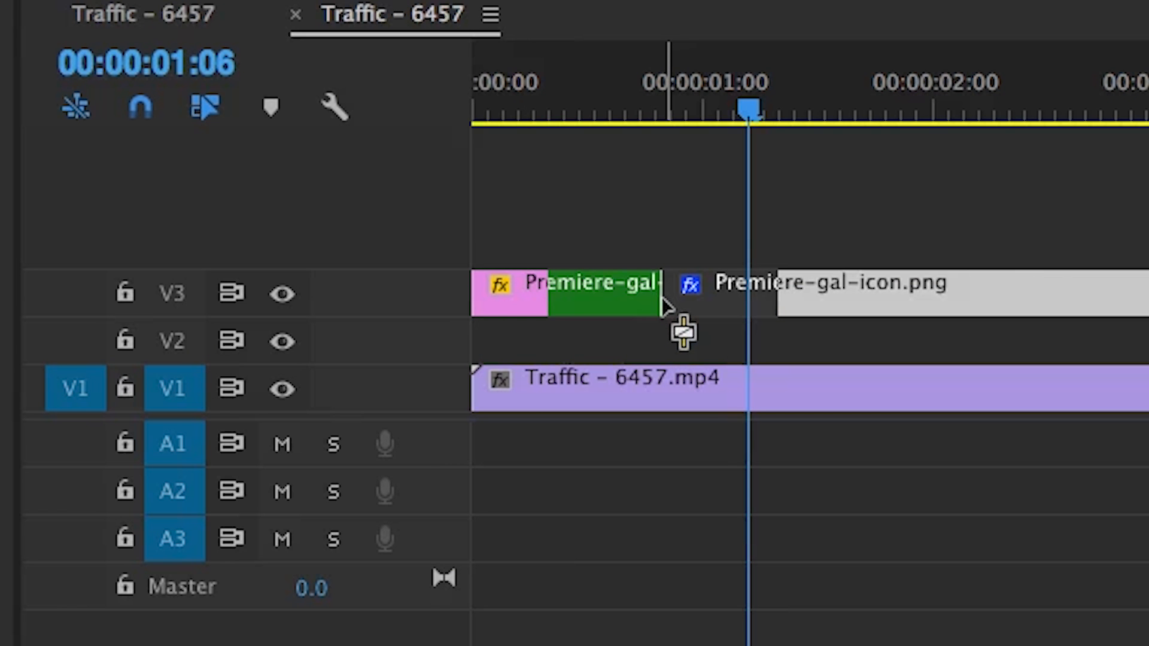
pyautogui.moveTo(664, 308); pyautogui.dragTo(662, 307)
# Step: Play back the logo transition from the start of the sequence several times
pyautogui.click(587, 114)
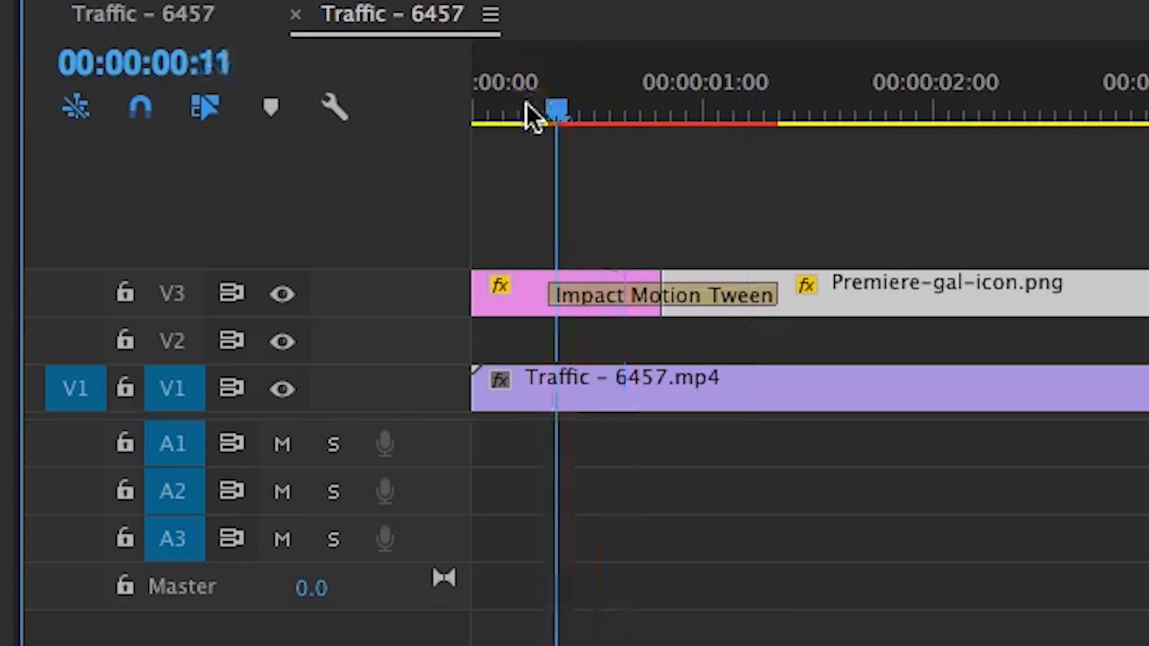
pyautogui.press('space')
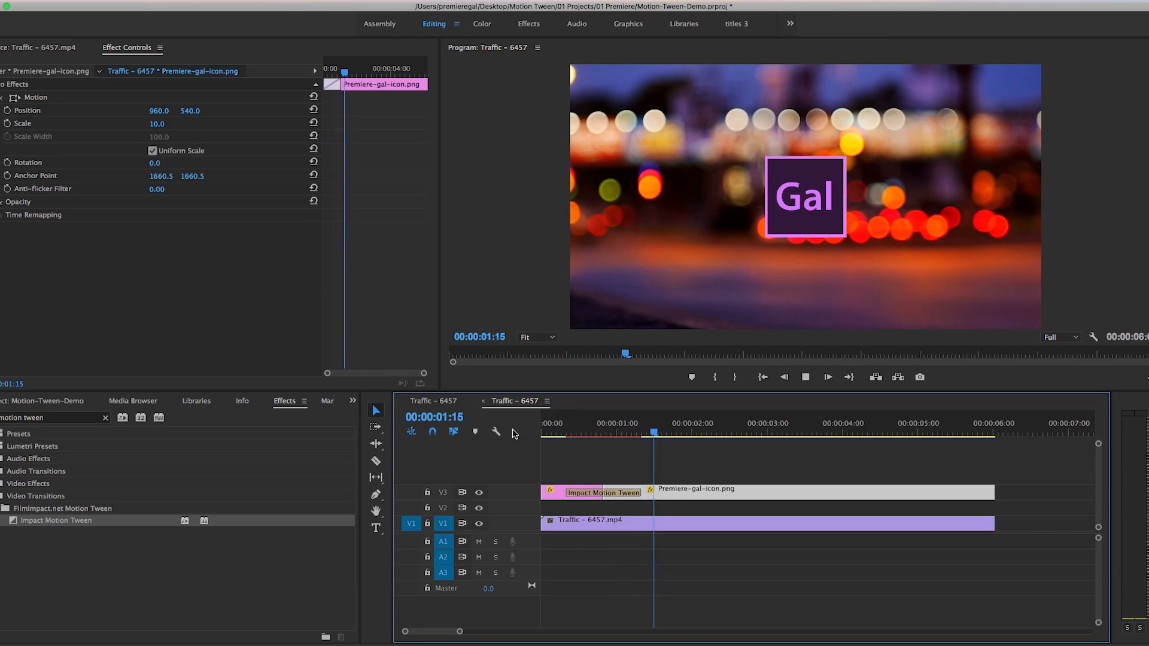
pyautogui.press('space')
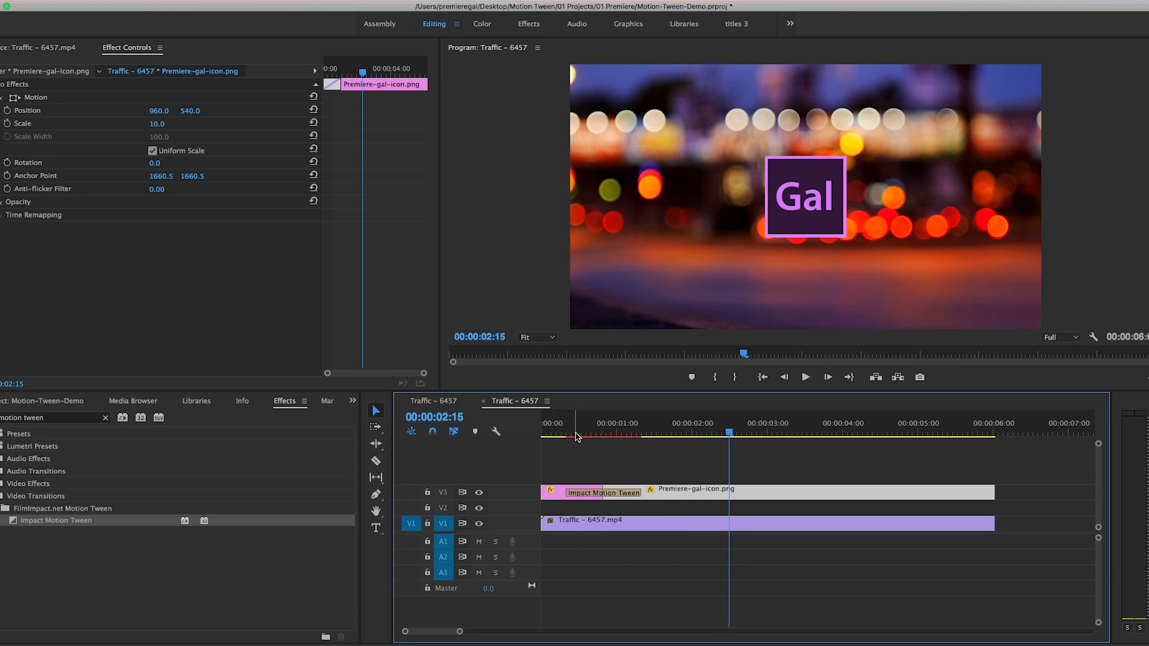
pyautogui.click(576, 437)
pyautogui.press('space')
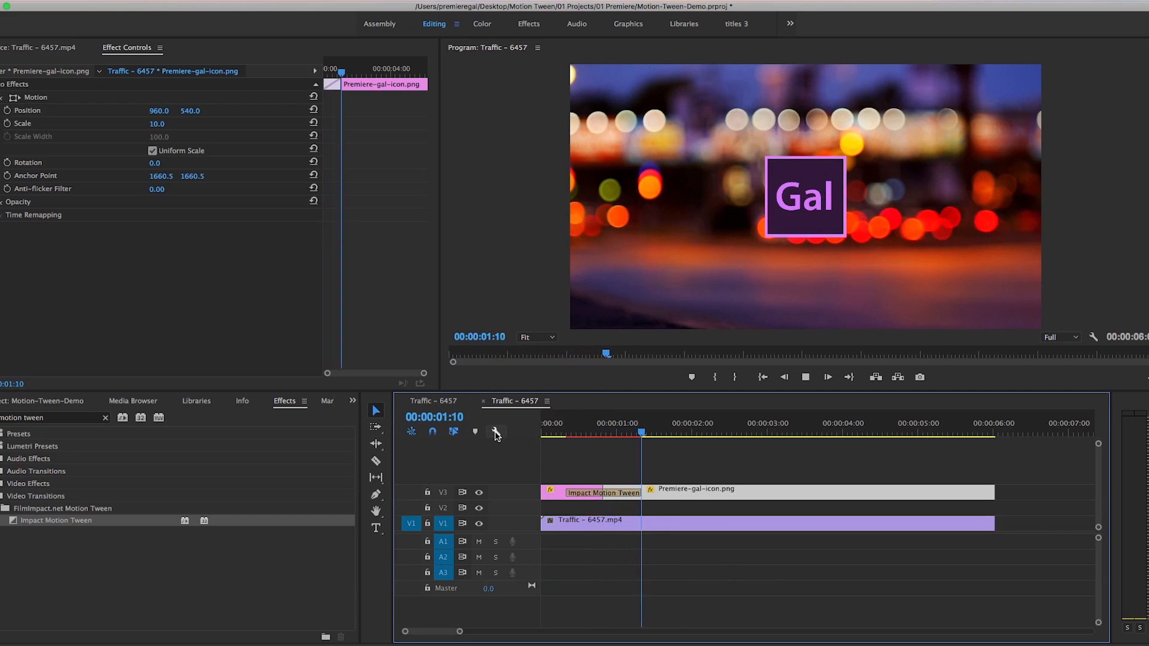
pyautogui.press('space')
pyautogui.moveTo(578, 435); pyautogui.dragTo(533, 439)
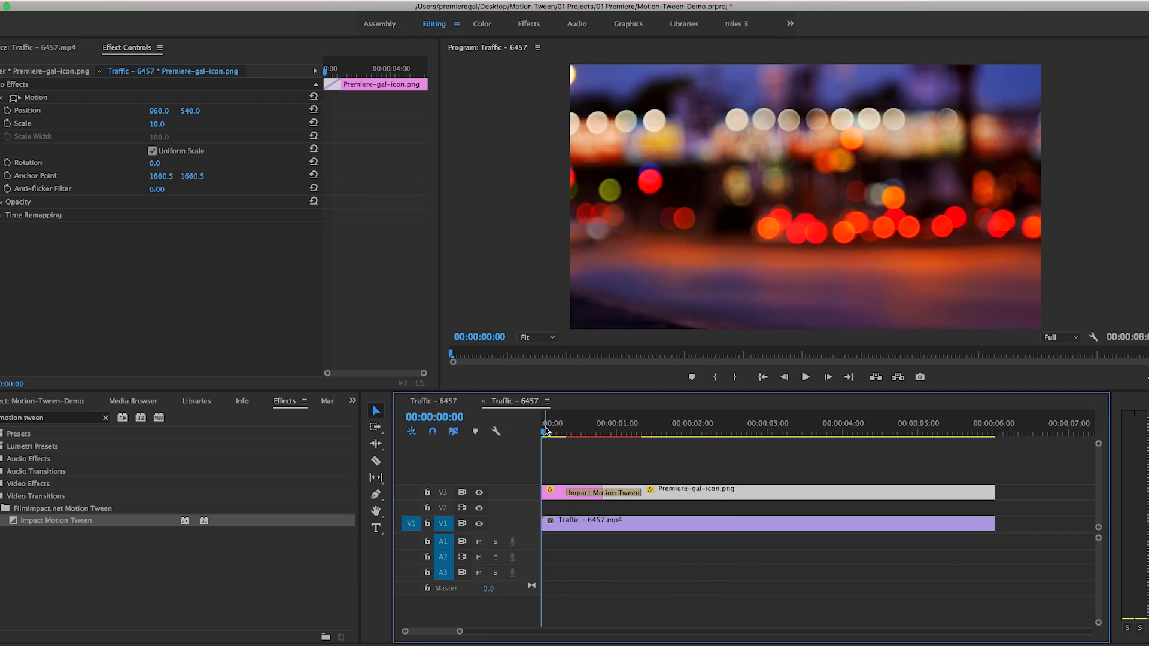
pyautogui.press('space')
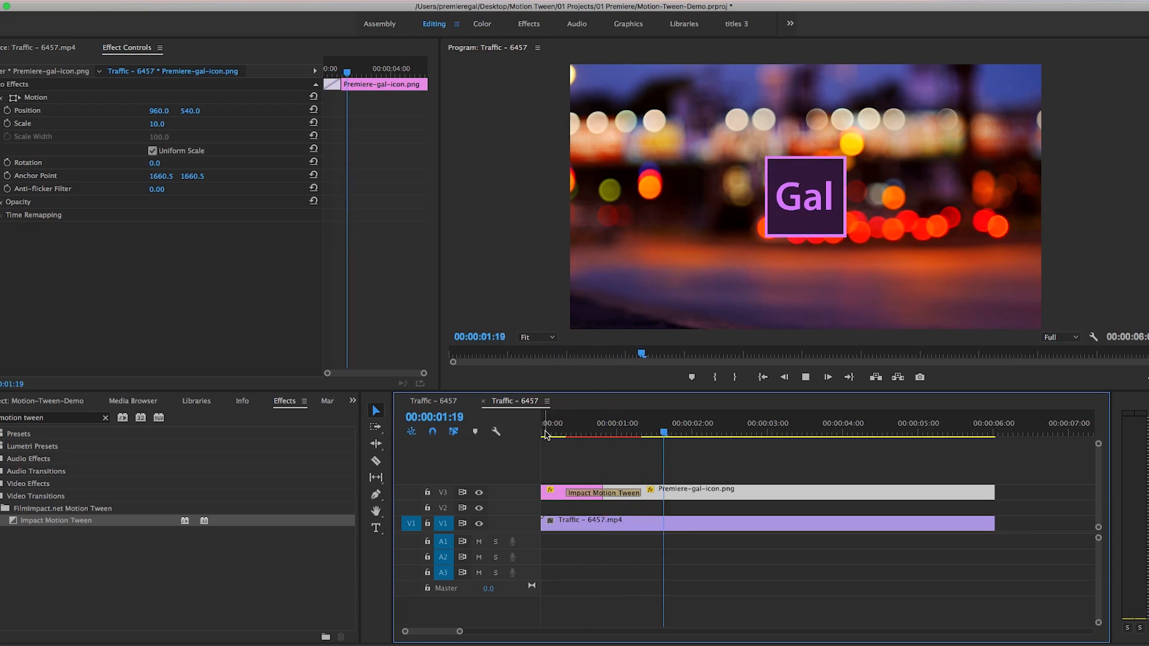
pyautogui.press('space')
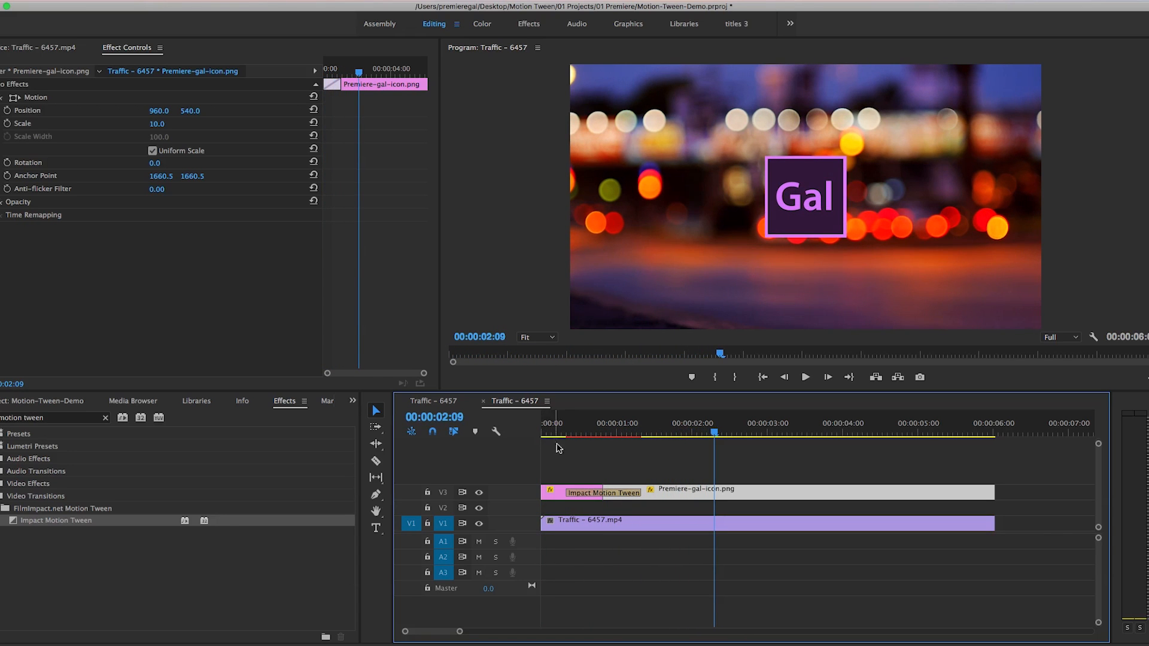
pyautogui.moveTo(613, 430); pyautogui.dragTo(508, 431)
pyautogui.press('space')
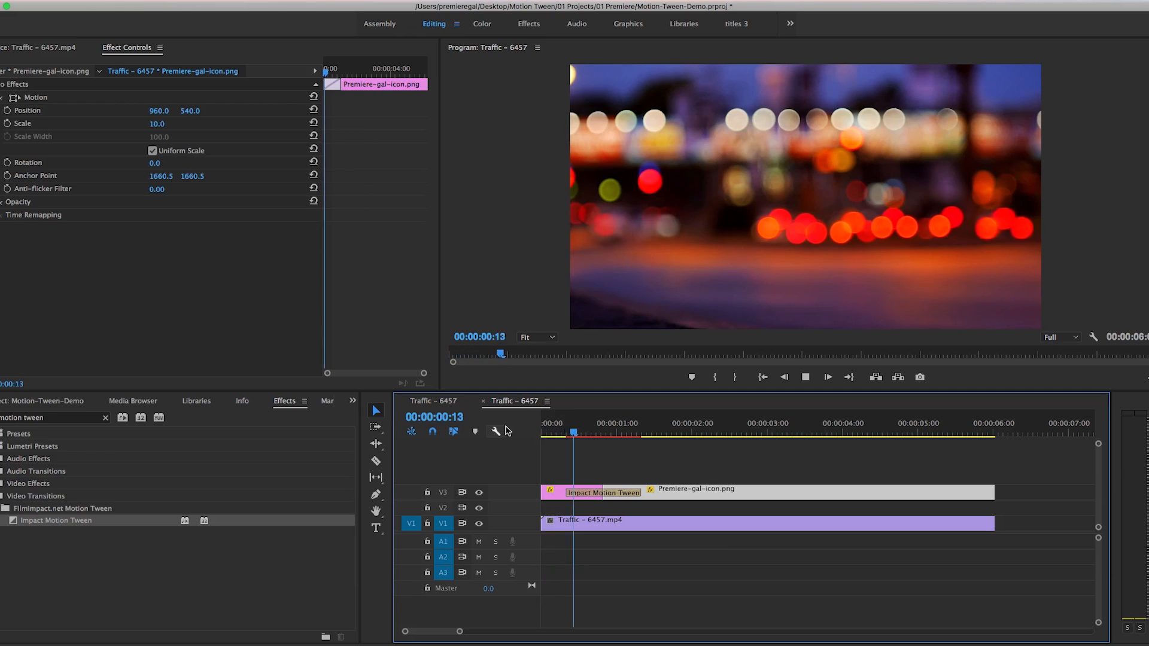
pyautogui.press('space')
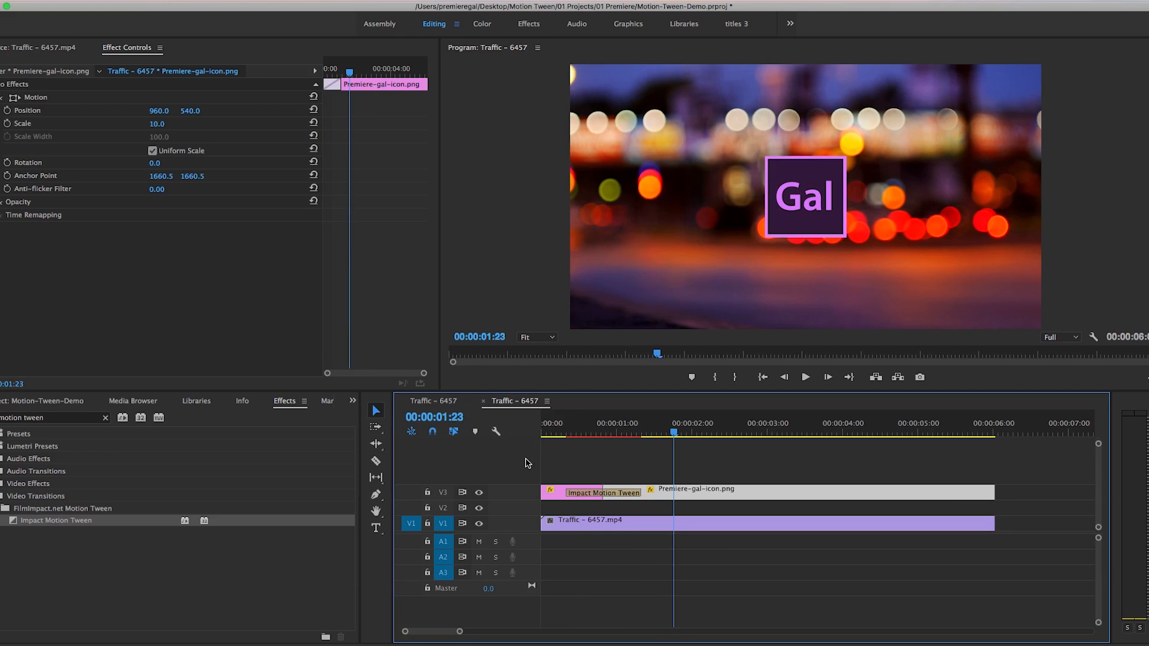
# Step: Set the Impact Motion Tween transition's preset to Overshoot Pitch
pyautogui.click(606, 494)
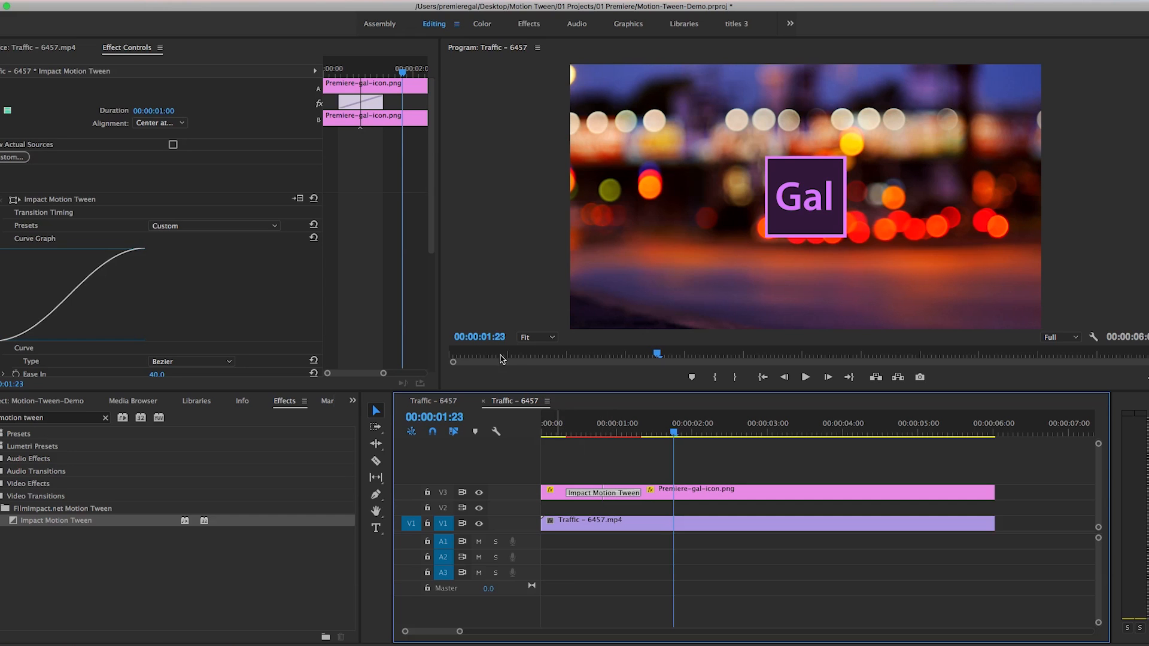
pyautogui.moveTo(432, 243); pyautogui.dragTo(433, 287)
pyautogui.click(241, 151)
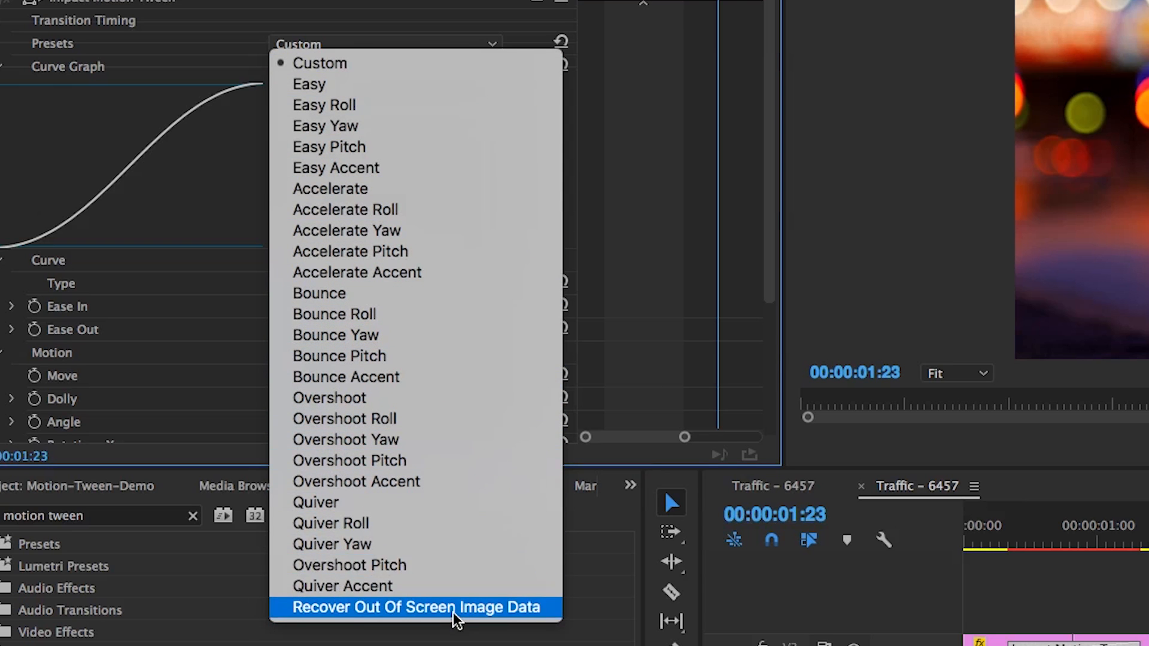
pyautogui.click(461, 464)
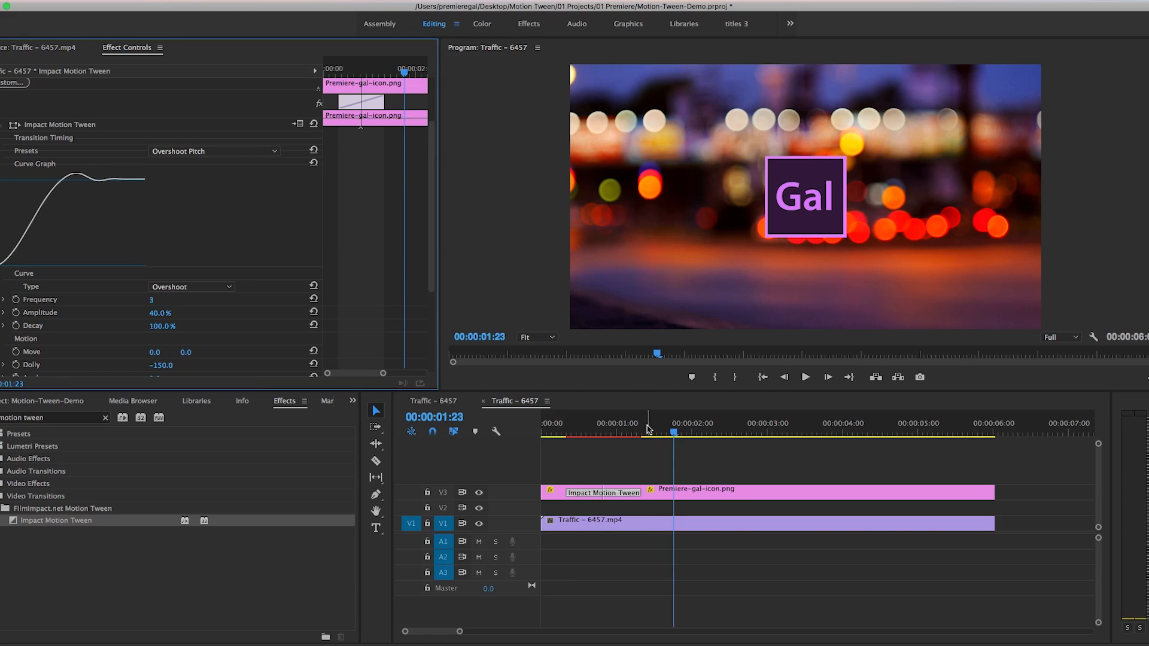
# Step: Preview the transition with the new preset from near the start
pyautogui.click(537, 431)
pyautogui.press('space')
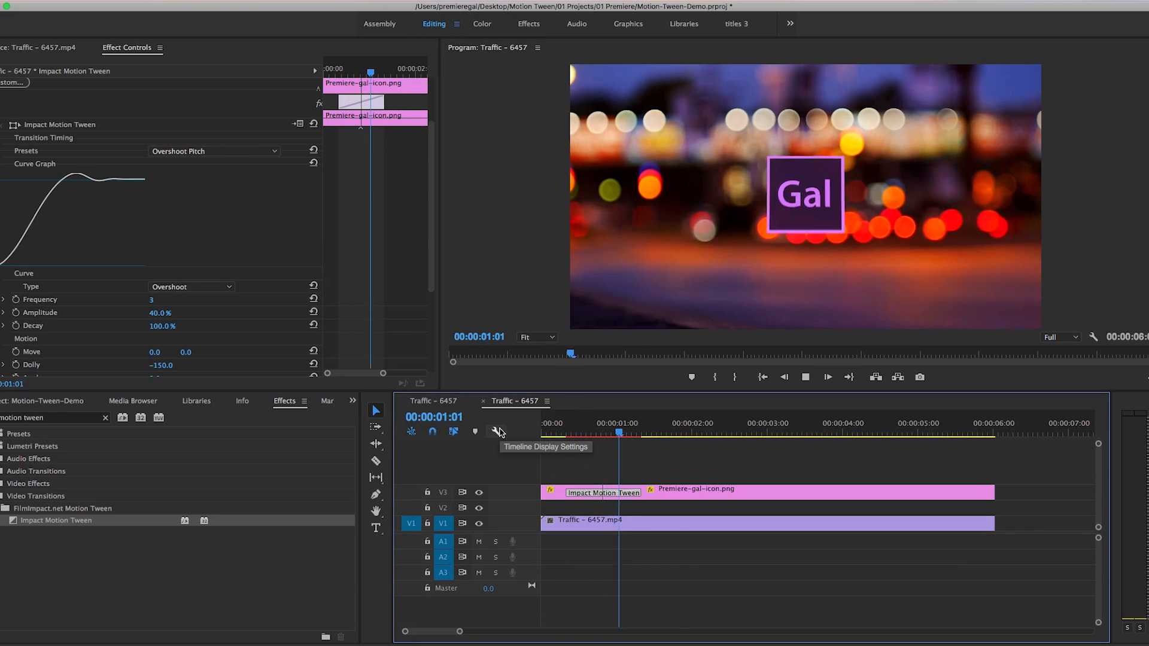
pyautogui.press('space')
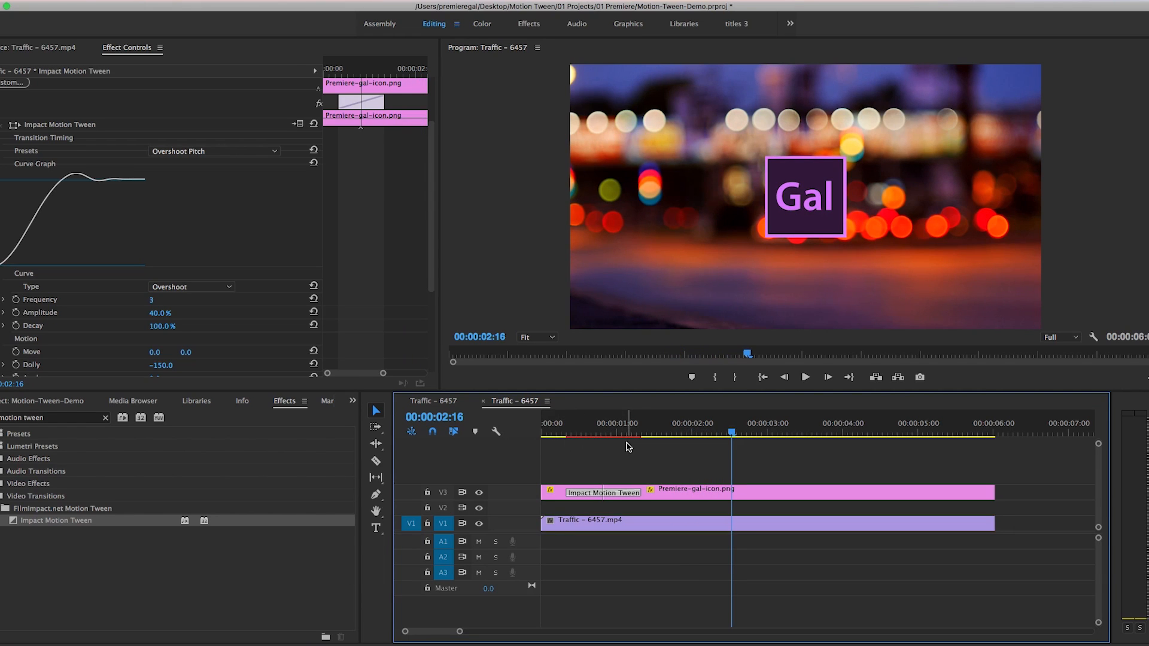
# Step: Play back the logo transition from near the start of the sequence
pyautogui.moveTo(635, 429); pyautogui.dragTo(515, 431)
pyautogui.press('space')
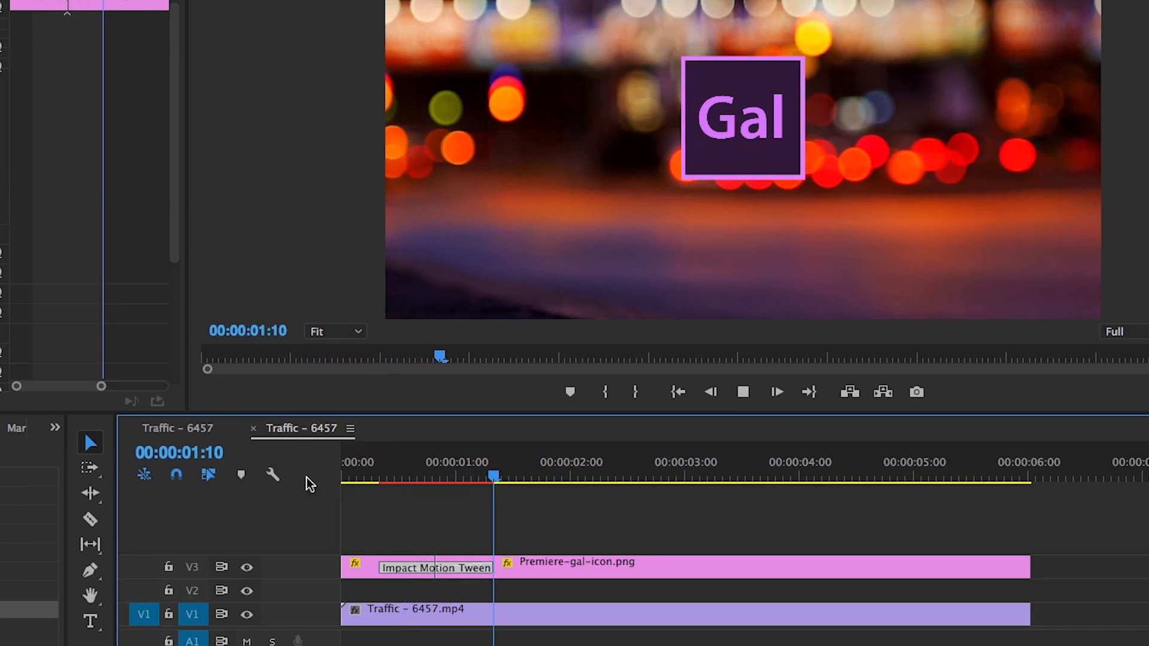
# Step: Shorten the Impact Motion Tween transition and preview it from the start
pyautogui.press('space')
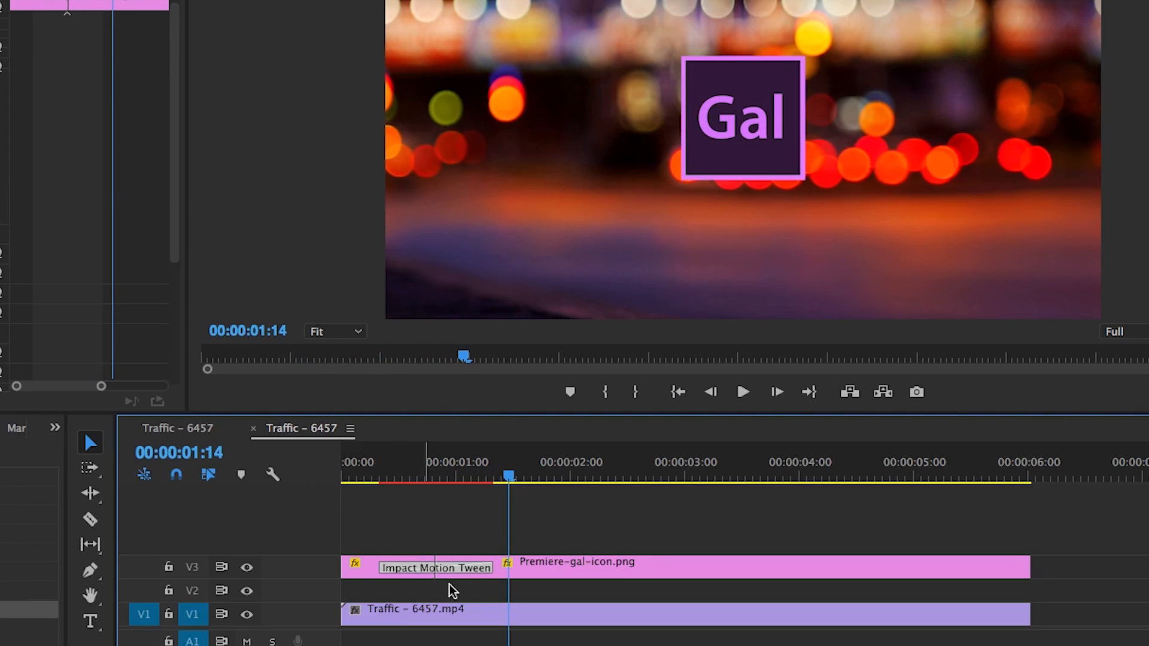
pyautogui.moveTo(492, 569); pyautogui.dragTo(459, 569)
pyautogui.moveTo(441, 466); pyautogui.dragTo(327, 469)
pyautogui.press('space')
# Step: Lengthen the Impact Motion Tween transition and play the sequence from the beginning
pyautogui.press('space')
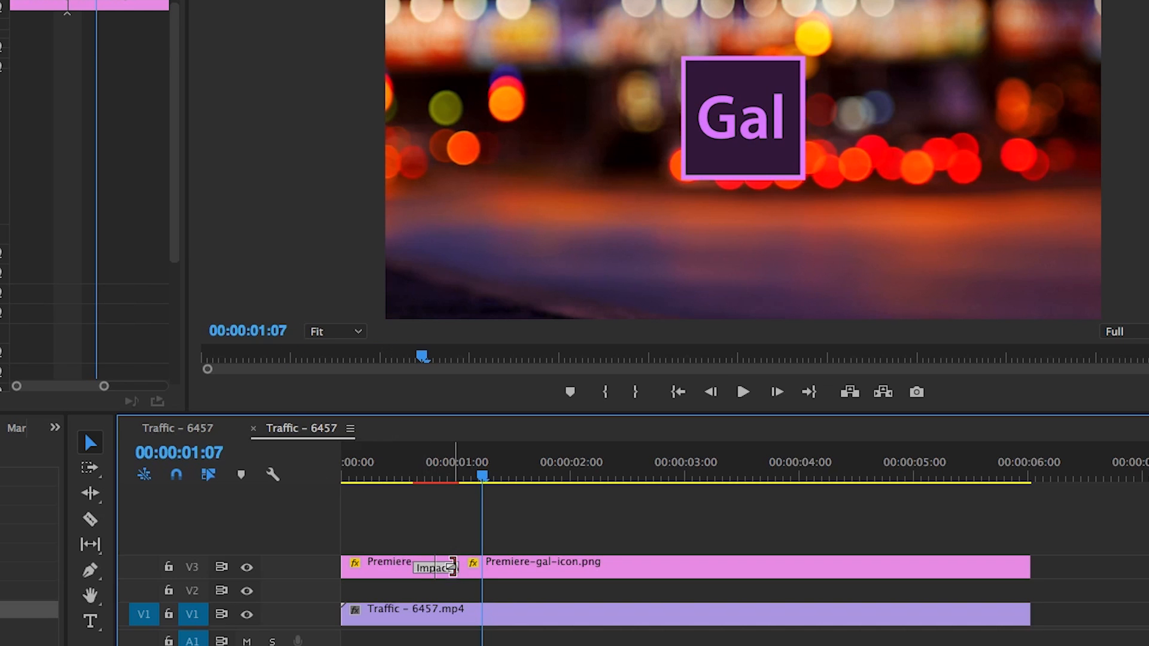
pyautogui.moveTo(459, 569); pyautogui.dragTo(511, 572)
pyautogui.press('Home')
pyautogui.press('space')
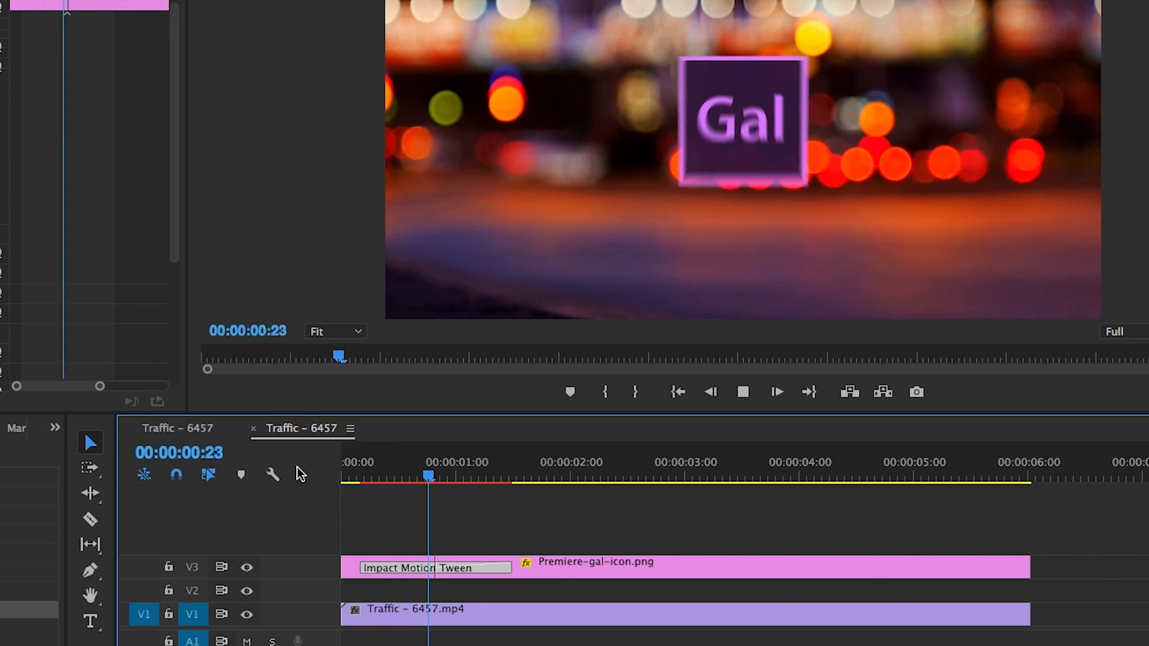
pyautogui.press('space')
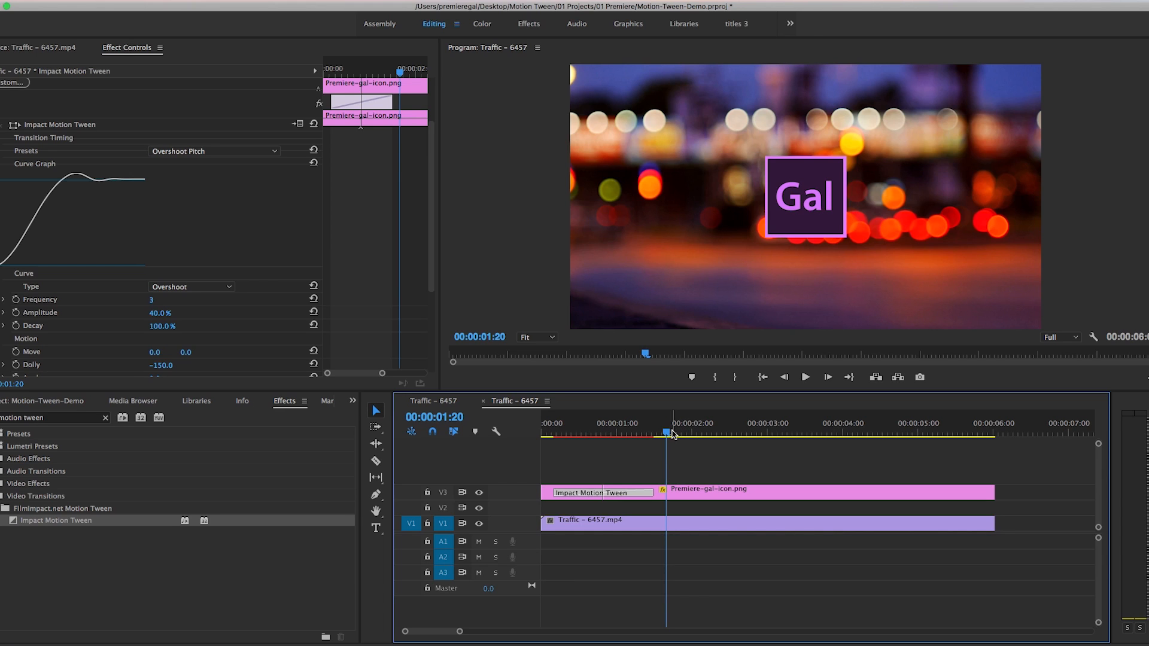
# Step: Split the logo graphic clip at 00:00:02:00 with the Razor tool
pyautogui.click(458, 419)
pyautogui.press('BackSpace')
pyautogui.write('2')
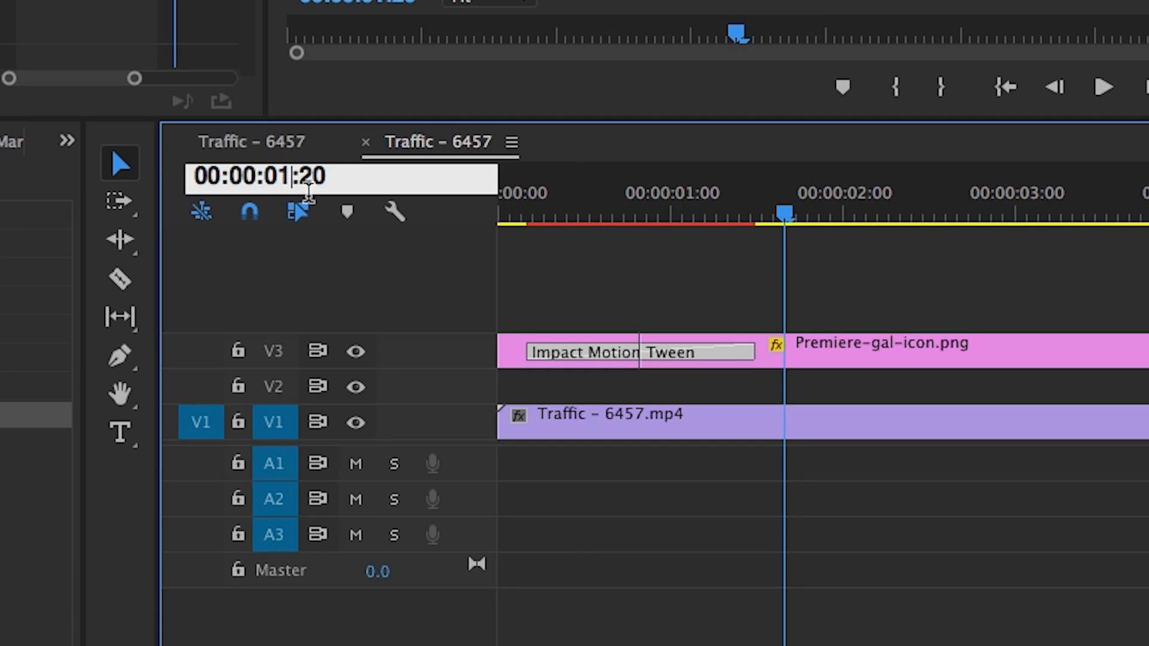
pyautogui.press('Return')
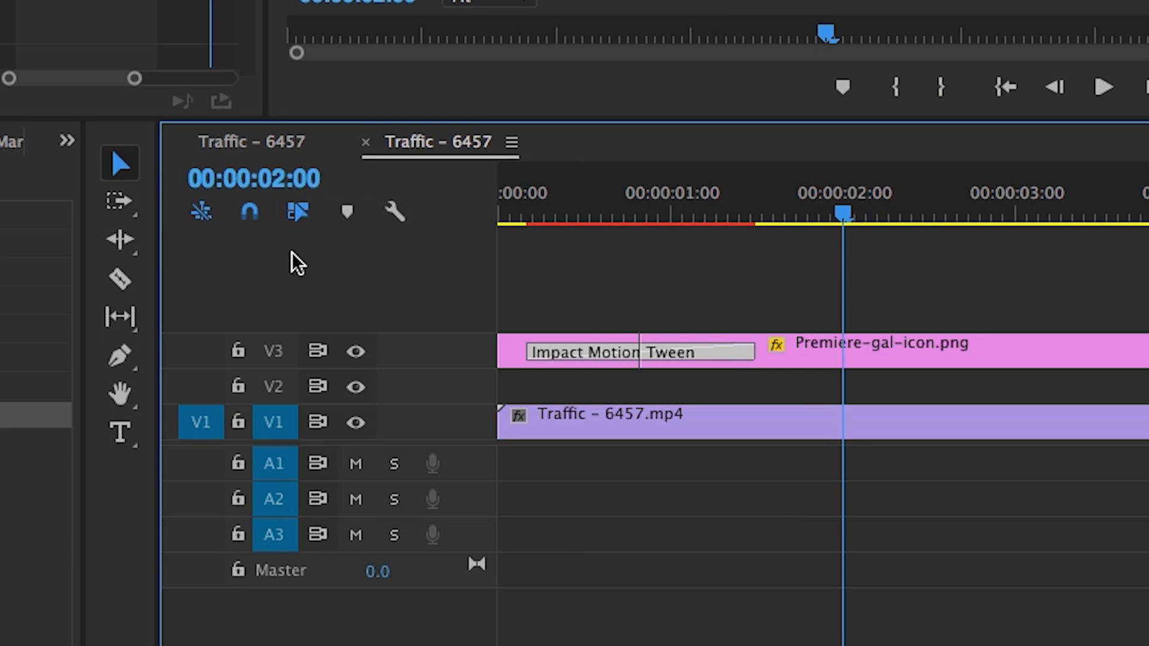
pyautogui.click(119, 279)
pyautogui.click(847, 360)
pyautogui.moveTo(845, 209); pyautogui.dragTo(874, 211)
pyautogui.press('v')
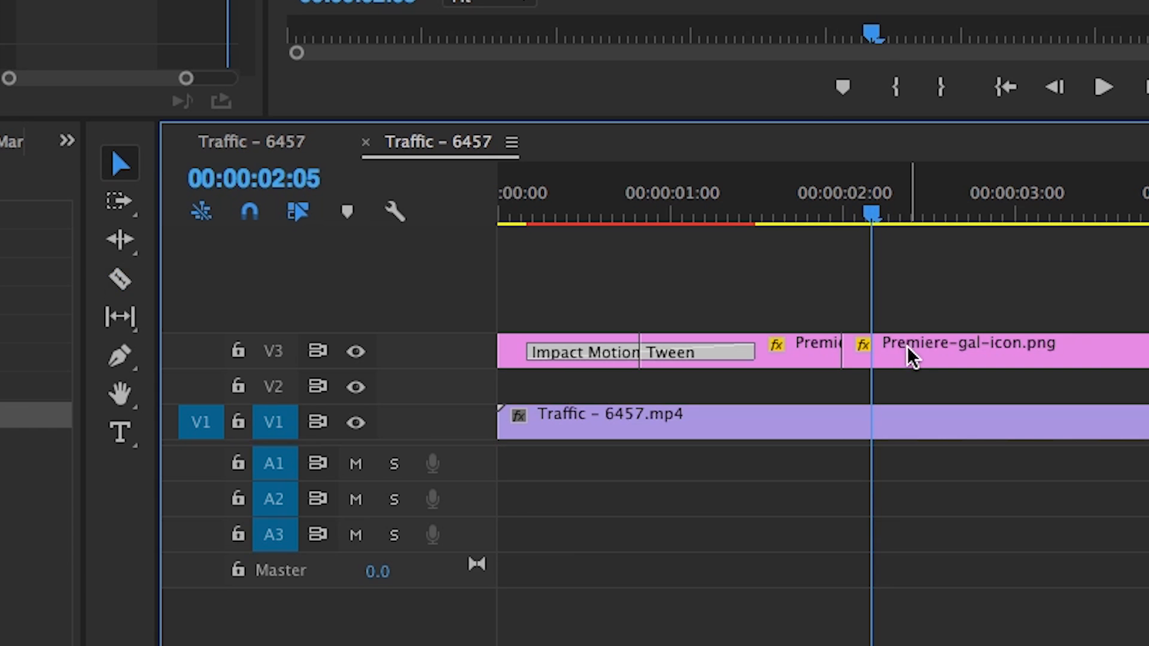
# Step: Apply Impact Motion Tween to the new cut in the logo clip at two seconds
pyautogui.click(911, 354)
pyautogui.moveTo(158, 111); pyautogui.dragTo(551, 323)
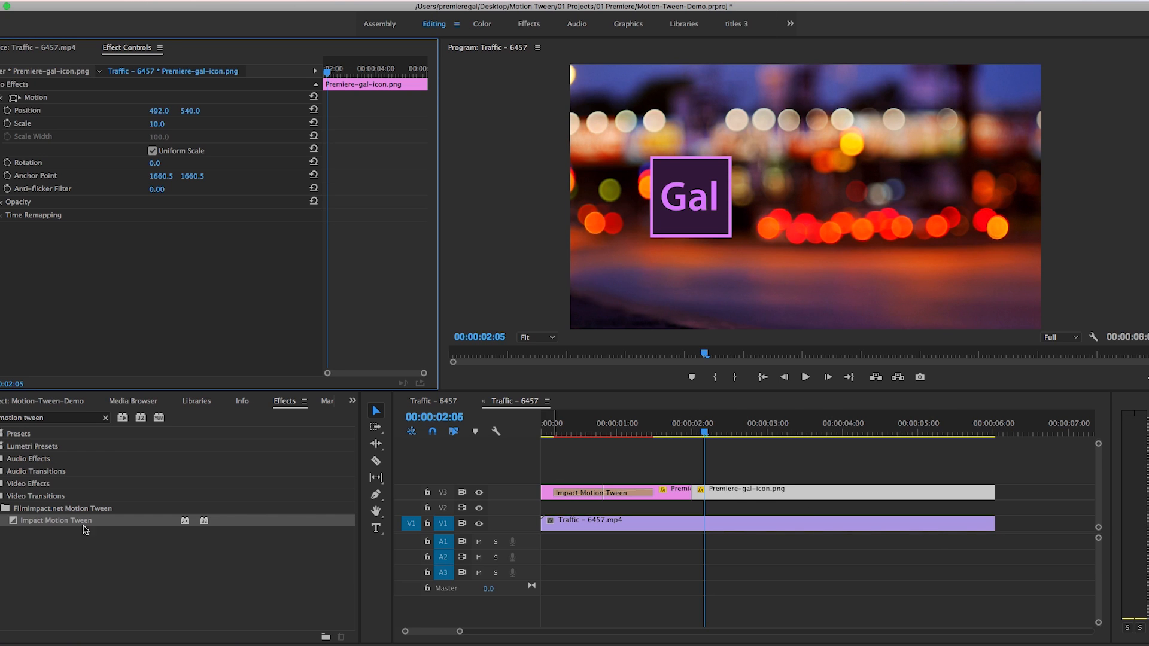
pyautogui.moveTo(33, 524); pyautogui.dragTo(126, 510)
pyautogui.moveTo(689, 466); pyautogui.dragTo(692, 494)
# Step: Scrub through and preview the second transition on the logo clip
pyautogui.moveTo(688, 423); pyautogui.dragTo(529, 440)
pyautogui.press('space')
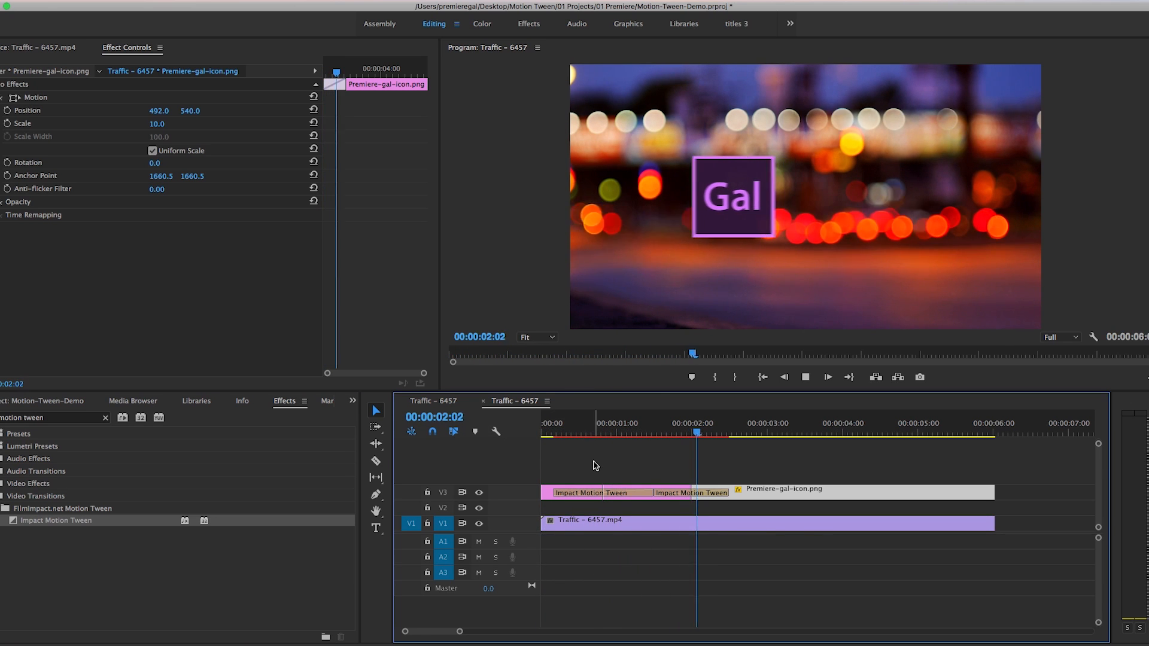
pyautogui.moveTo(688, 428); pyautogui.dragTo(536, 441)
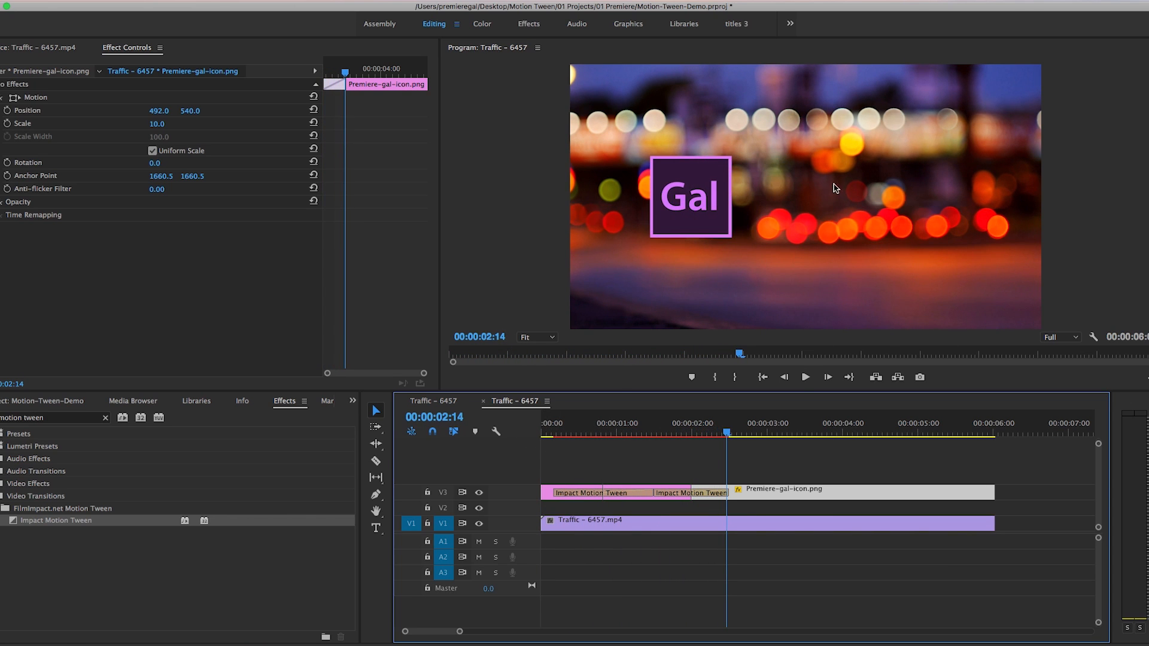
pyautogui.click(710, 427)
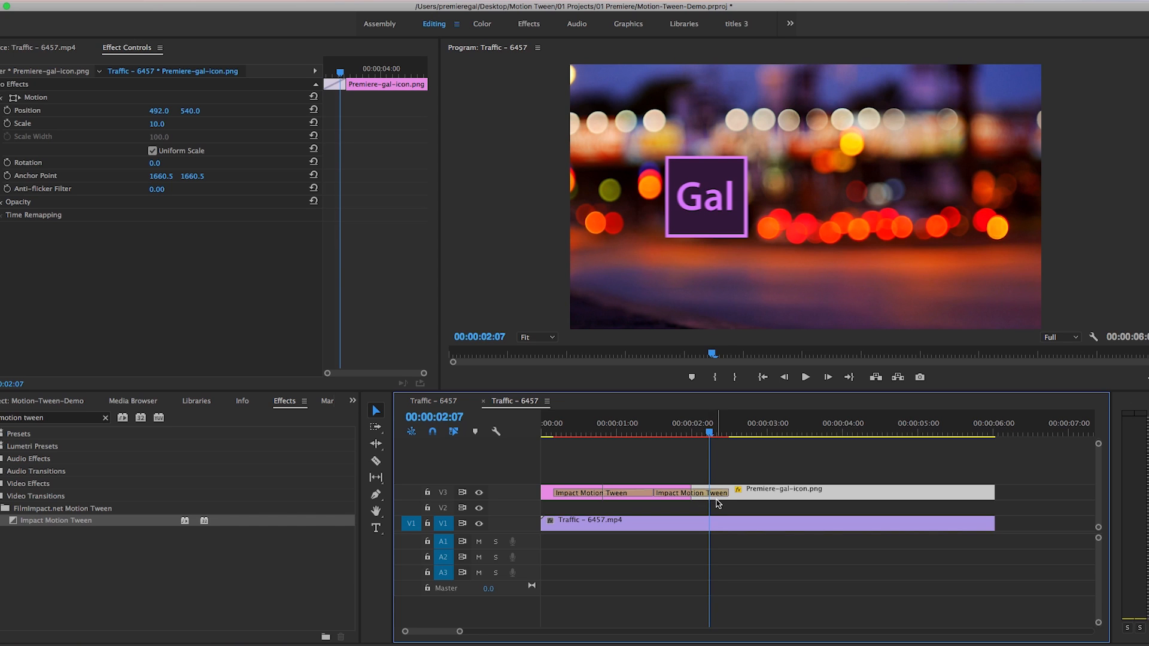
pyautogui.moveTo(713, 437); pyautogui.dragTo(724, 436)
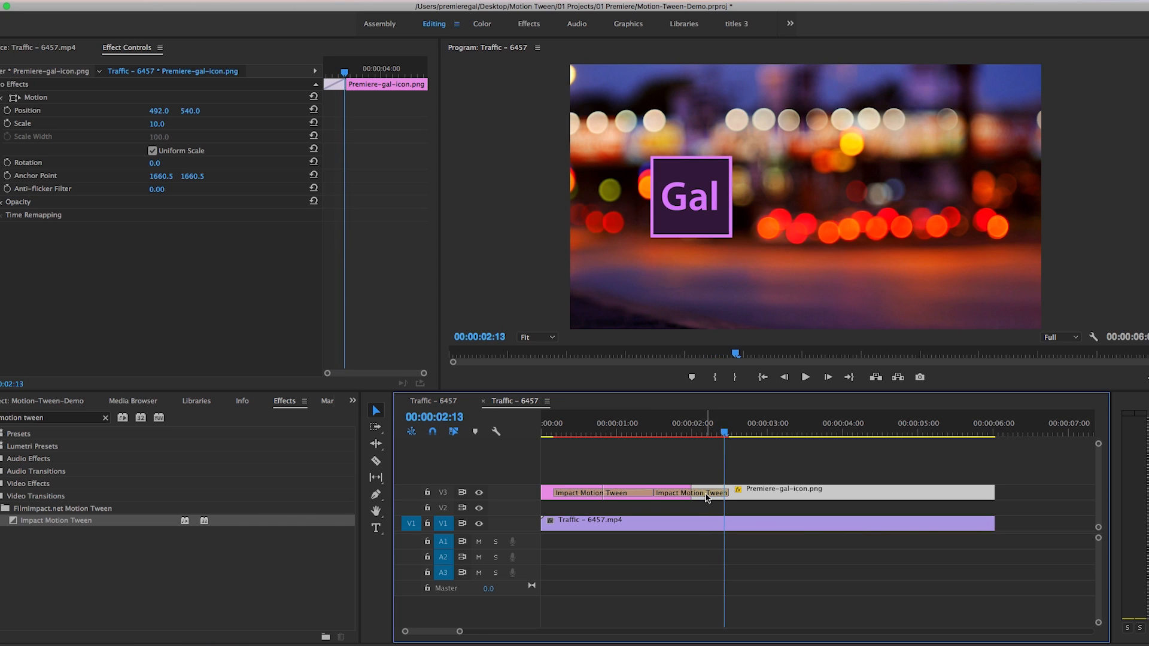
# Step: Select the second Impact Motion Tween transition and set its Rotations Y to 1
pyautogui.click(708, 498)
pyautogui.moveTo(431, 235); pyautogui.dragTo(430, 351)
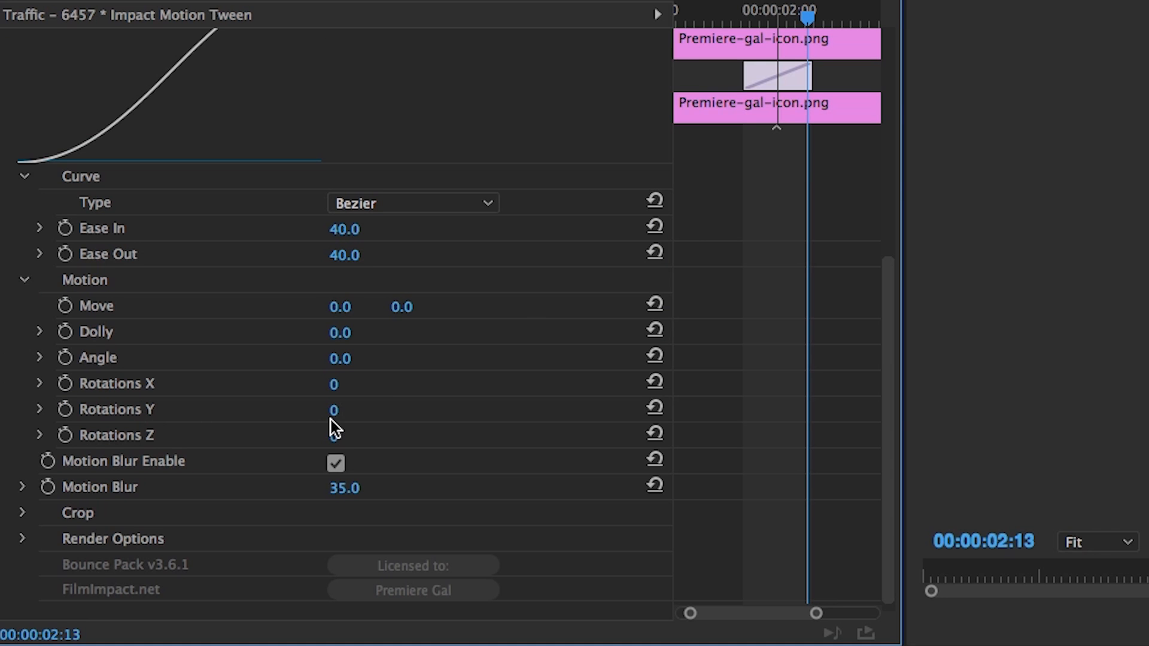
pyautogui.click(152, 270)
pyautogui.write('1')
pyautogui.press('Return')
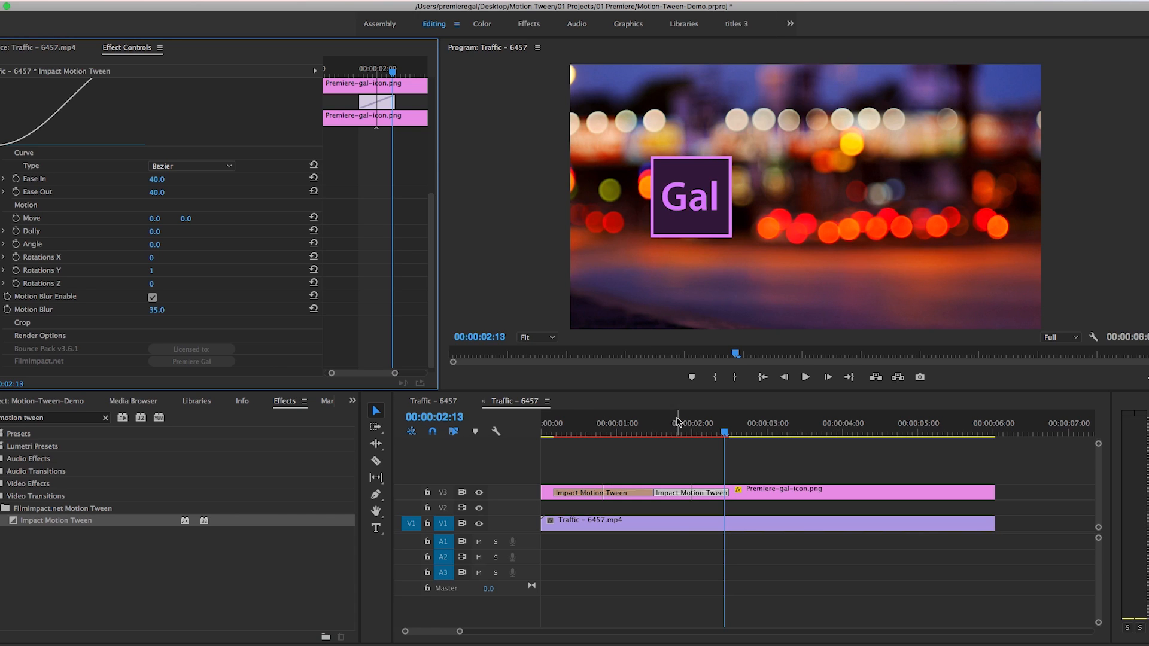
# Step: Preview the flipping logo transition around the two-second mark
pyautogui.click(639, 428)
pyautogui.press('space')
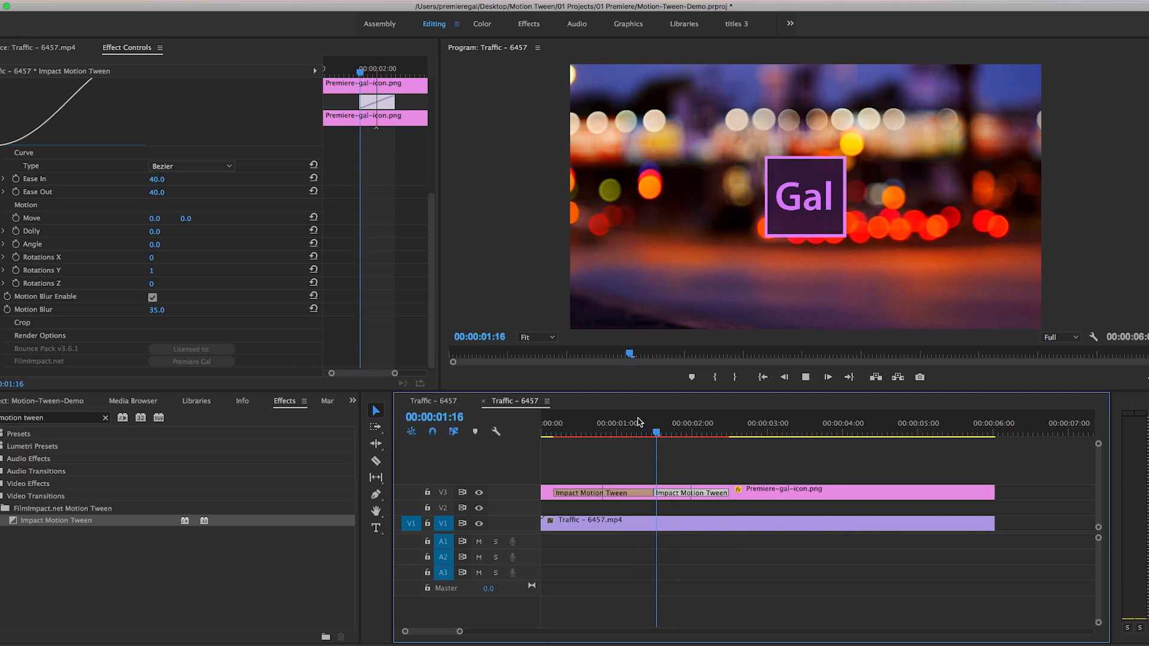
pyautogui.press('space')
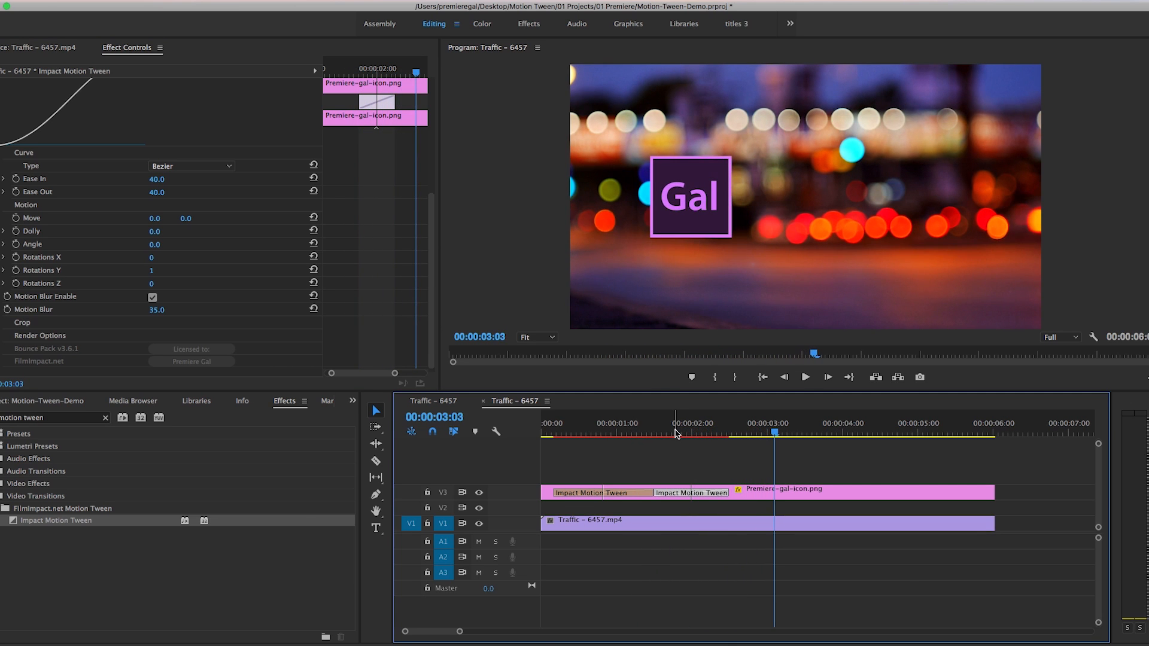
pyautogui.click(636, 430)
pyautogui.press('space')
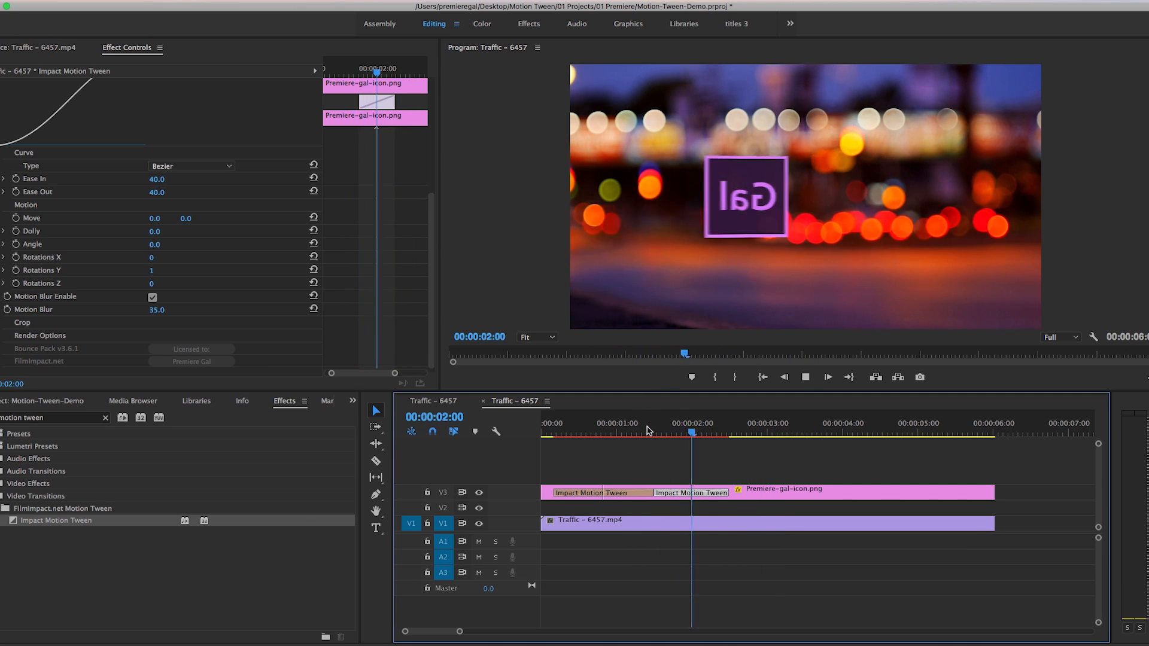
pyautogui.press('space')
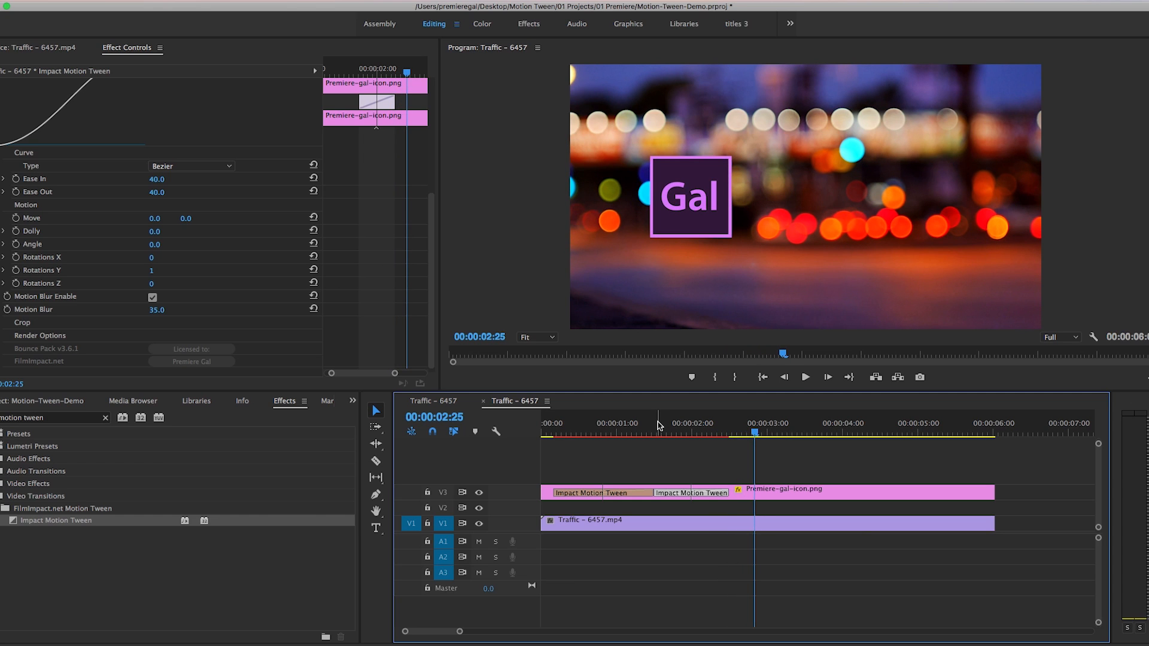
pyautogui.moveTo(686, 436); pyautogui.dragTo(731, 435)
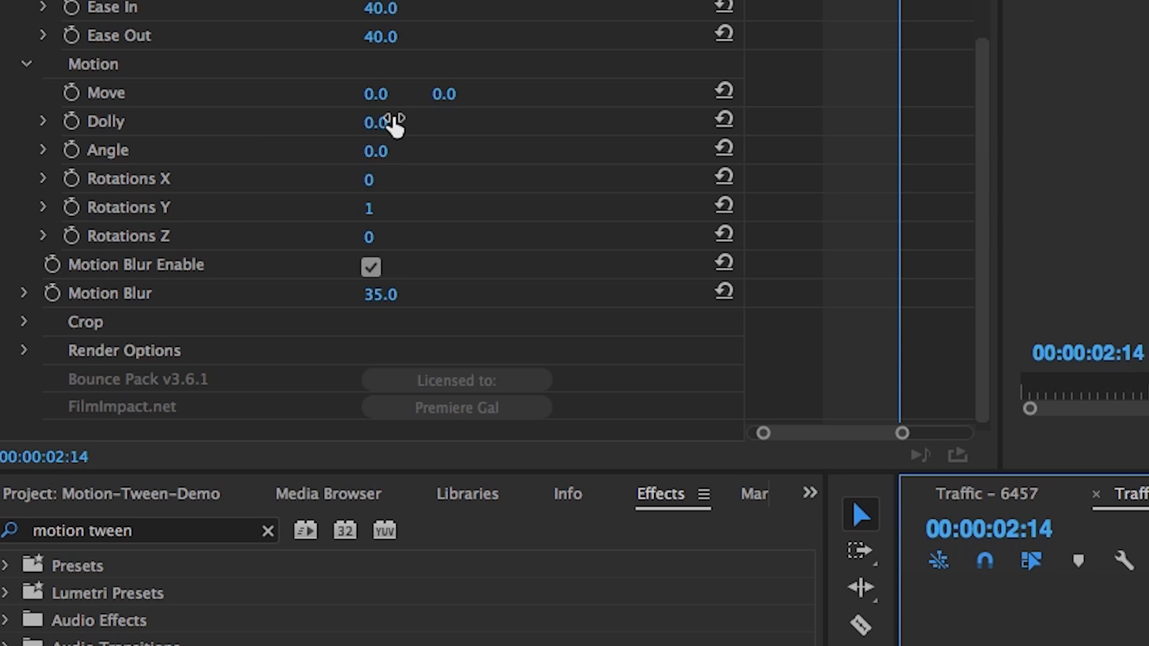
# Step: Set the second transition's Dolly to 300 and preview it
pyautogui.click(163, 232)
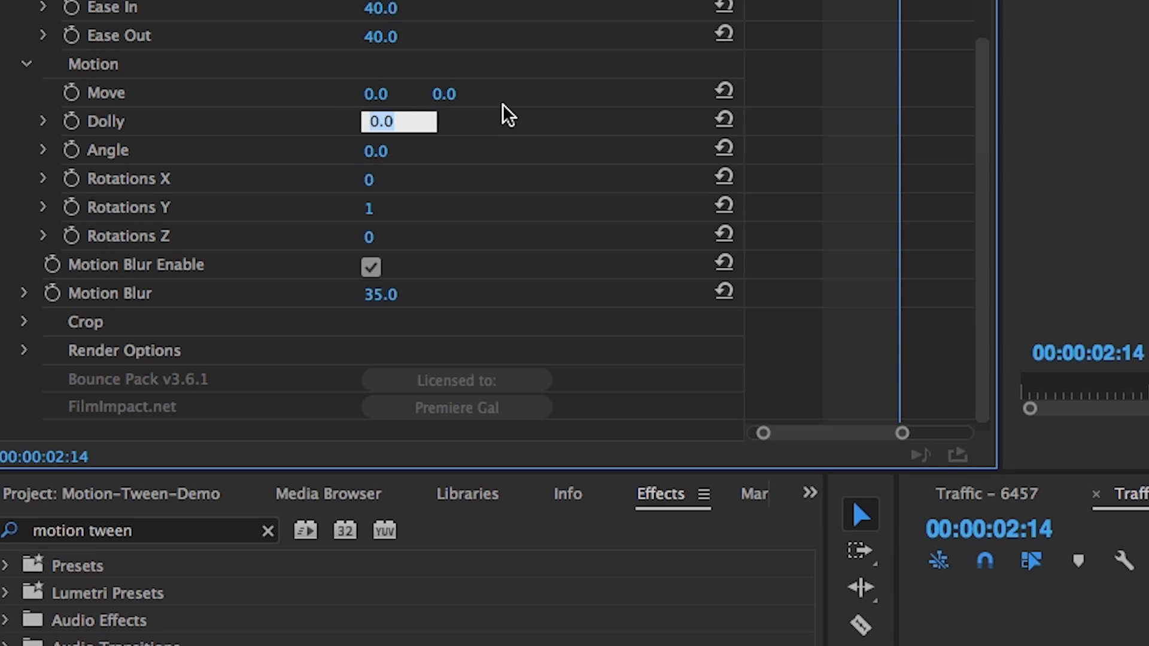
pyautogui.press('Return')
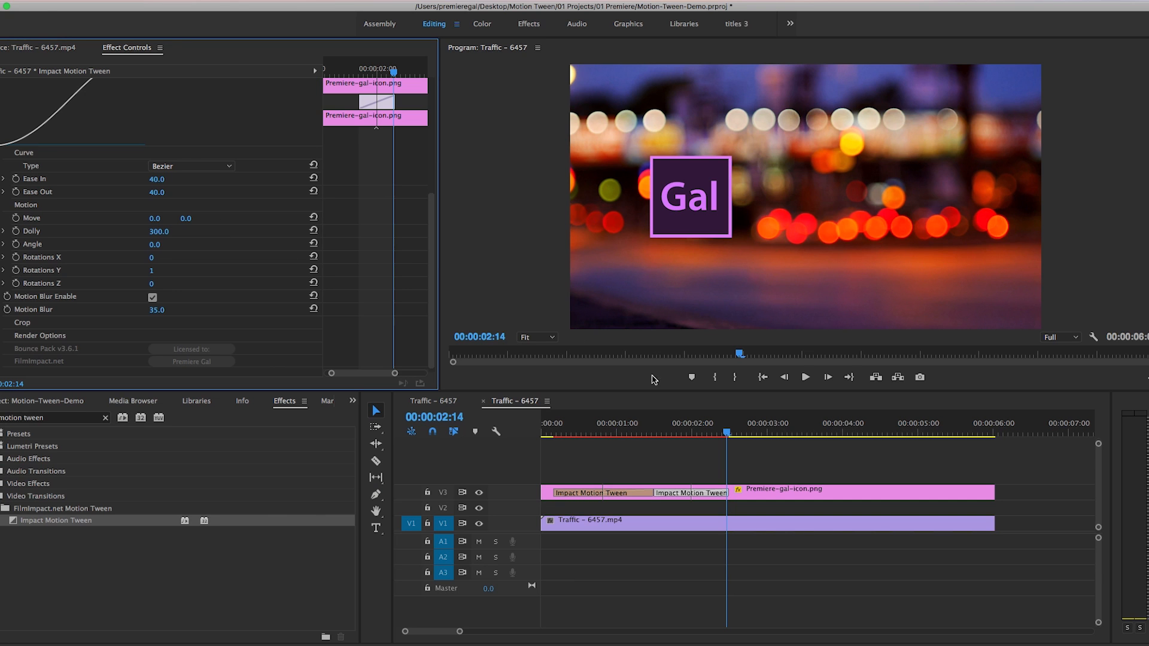
pyautogui.moveTo(678, 425); pyautogui.dragTo(609, 429)
pyautogui.press('space')
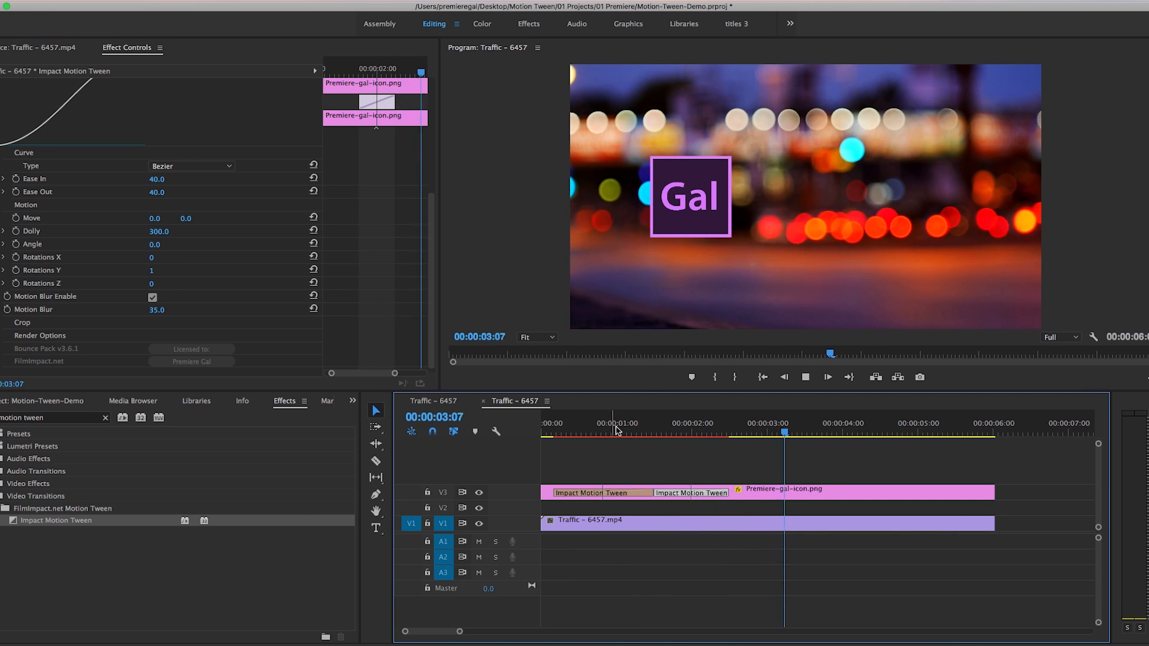
pyautogui.press('space')
pyautogui.moveTo(681, 432); pyautogui.dragTo(652, 433)
pyautogui.press('space')
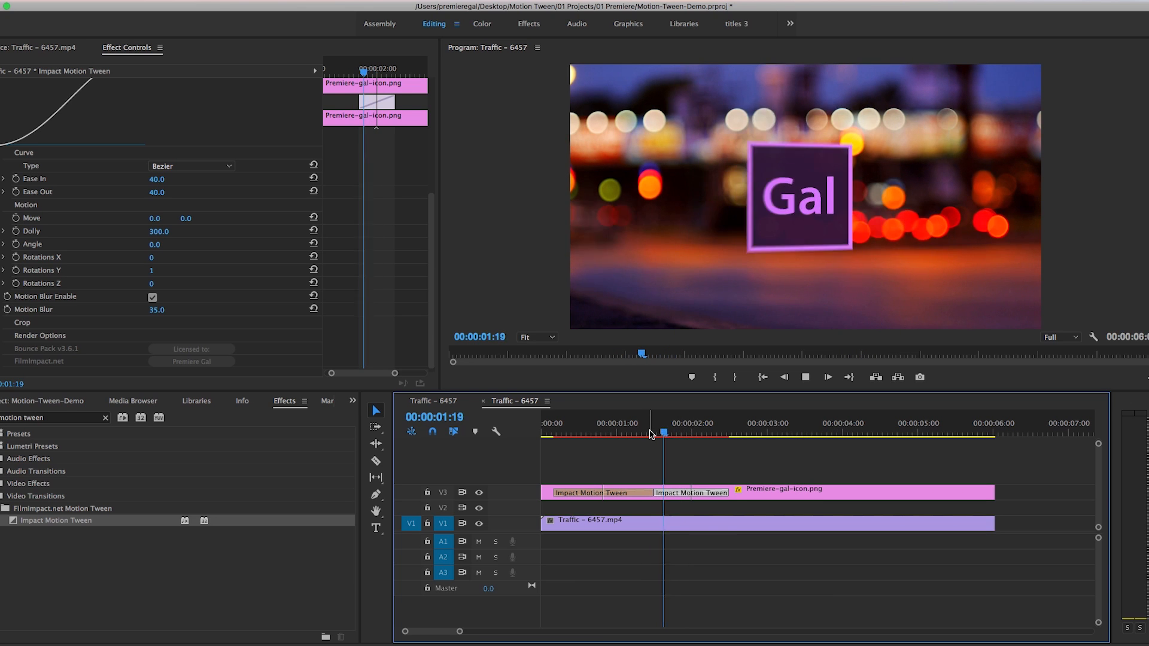
# Step: Set the second transition's Dolly to 100 and preview it
pyautogui.press('space')
pyautogui.click(157, 232)
pyautogui.write('100')
pyautogui.press('Return')
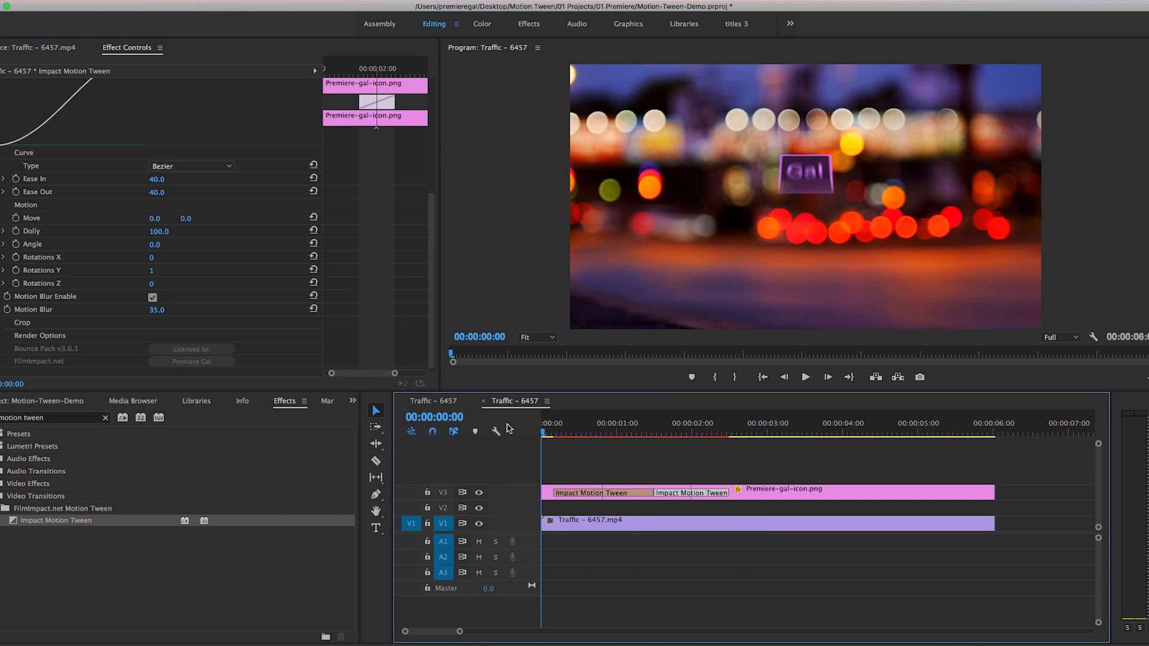
pyautogui.press('space')
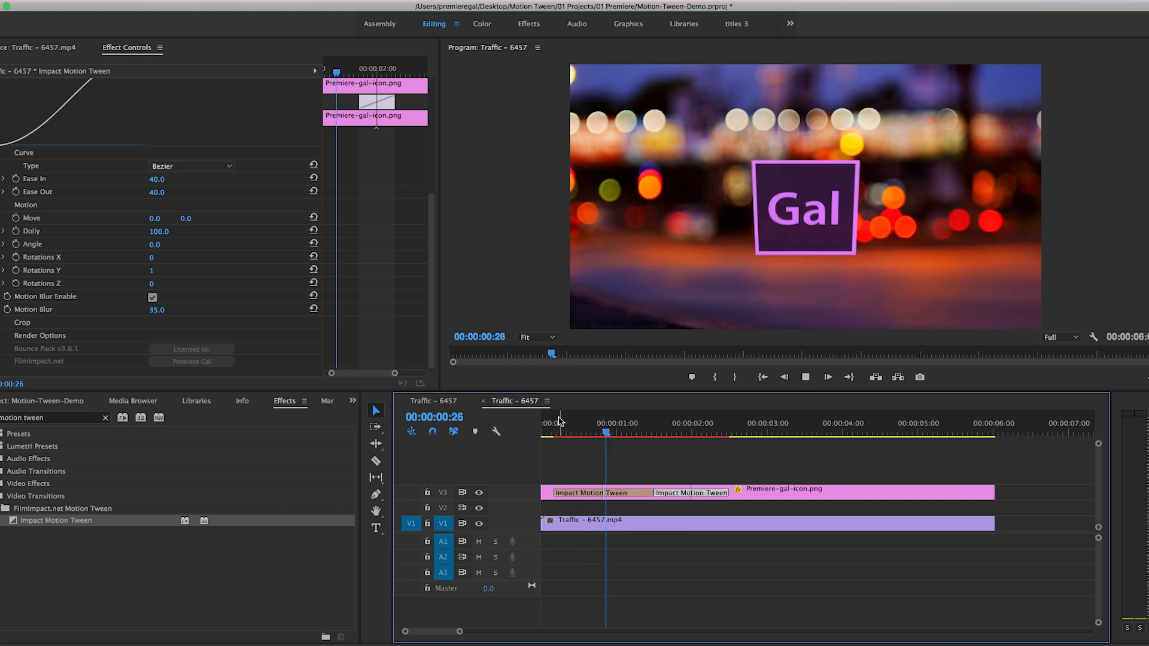
pyautogui.press('space')
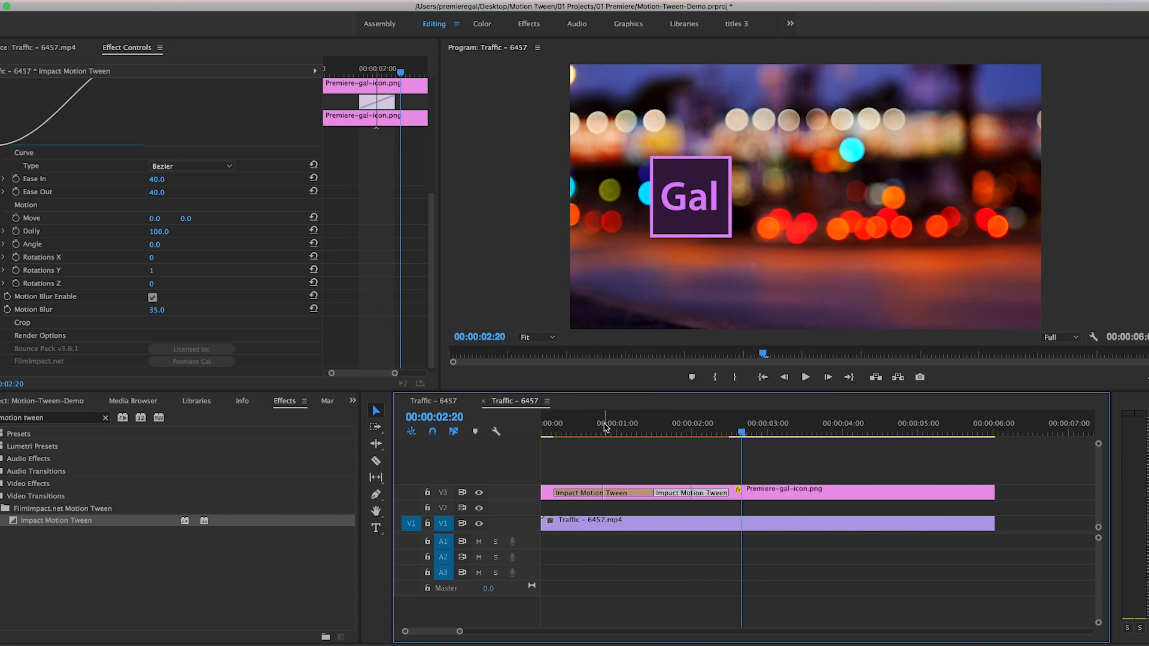
# Step: Add a title reading Cool Video Intro beside the logo at the playhead and position it
pyautogui.click(377, 529)
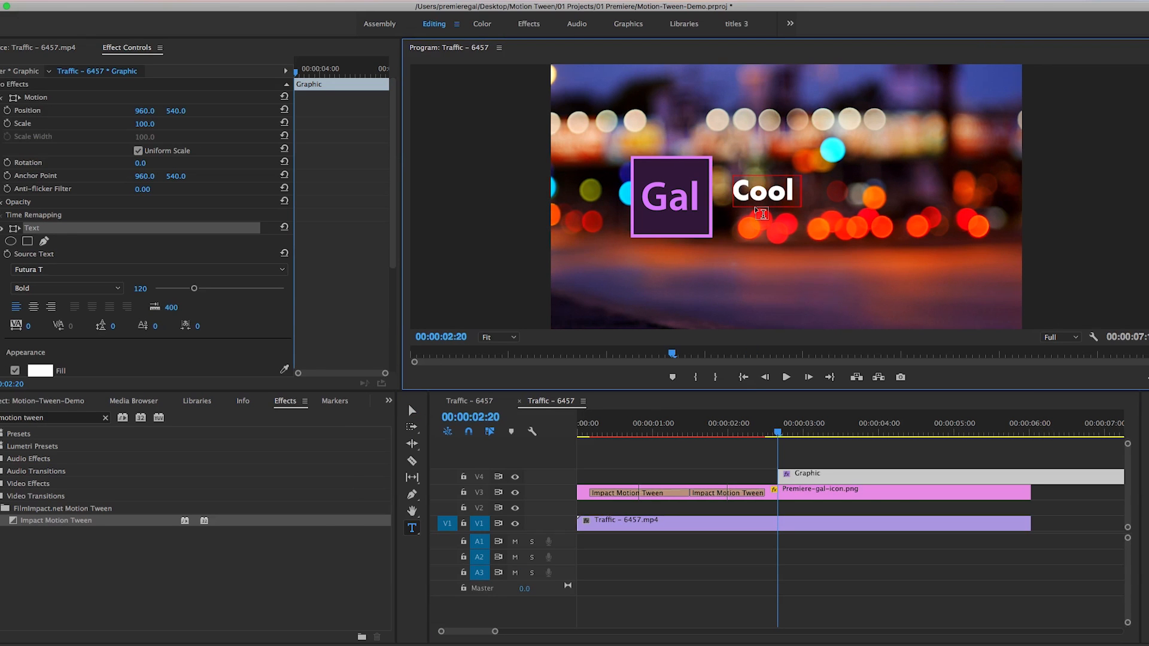
pyautogui.write('Video Intro')
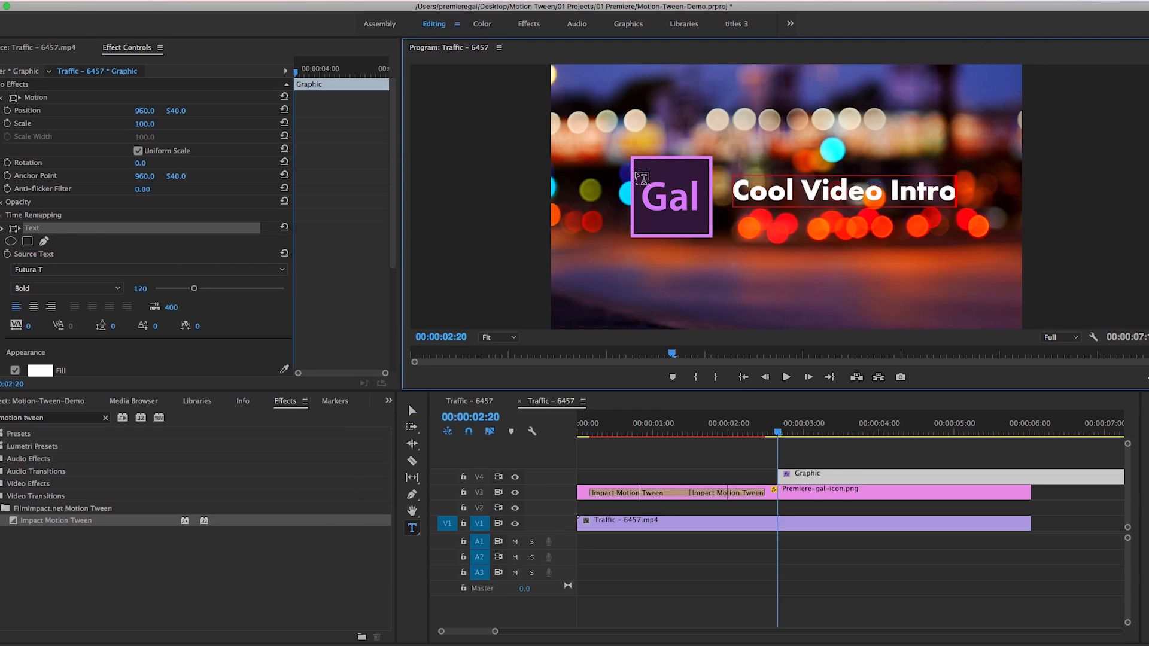
pyautogui.click(411, 411)
pyautogui.moveTo(775, 198); pyautogui.dragTo(768, 204)
pyautogui.click(770, 256)
pyautogui.click(785, 203)
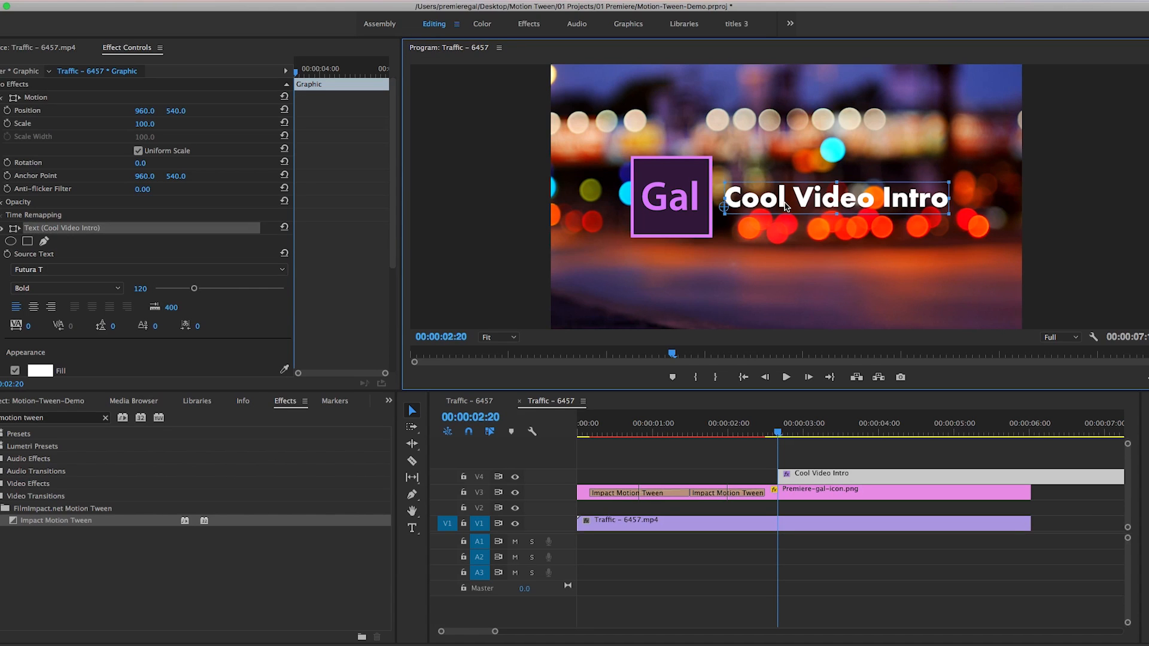
pyautogui.click(799, 245)
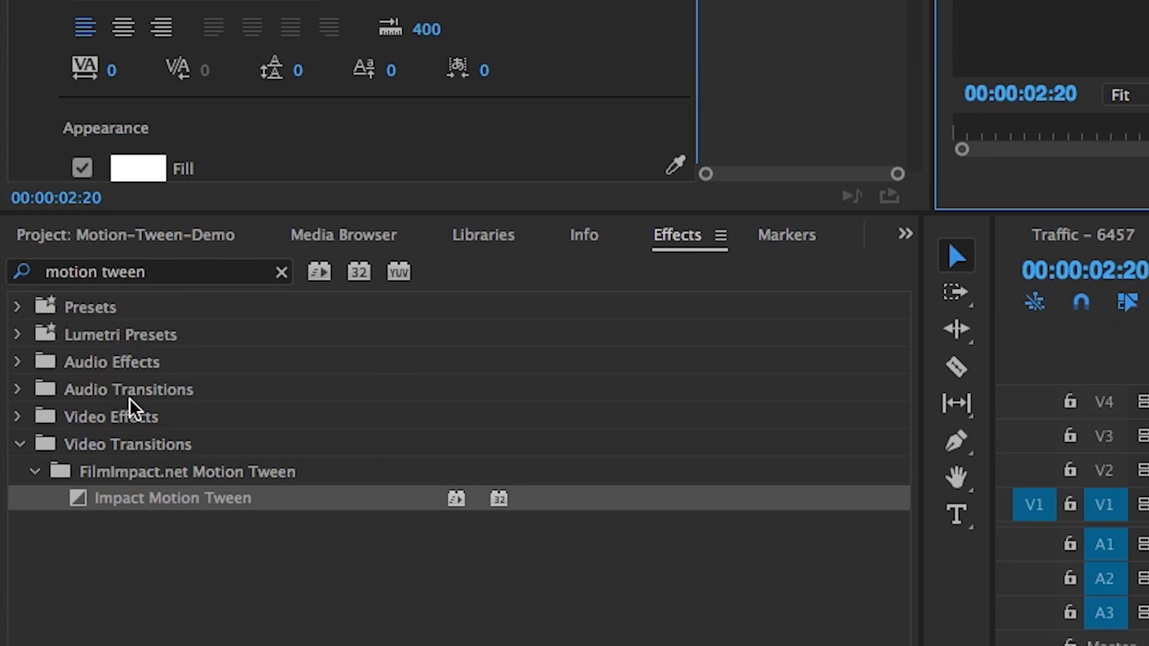
# Step: Apply Impact Motion Tween to the start of the title clip and set its preset to Bounce Pitch
pyautogui.moveTo(151, 508); pyautogui.dragTo(1148, 404)
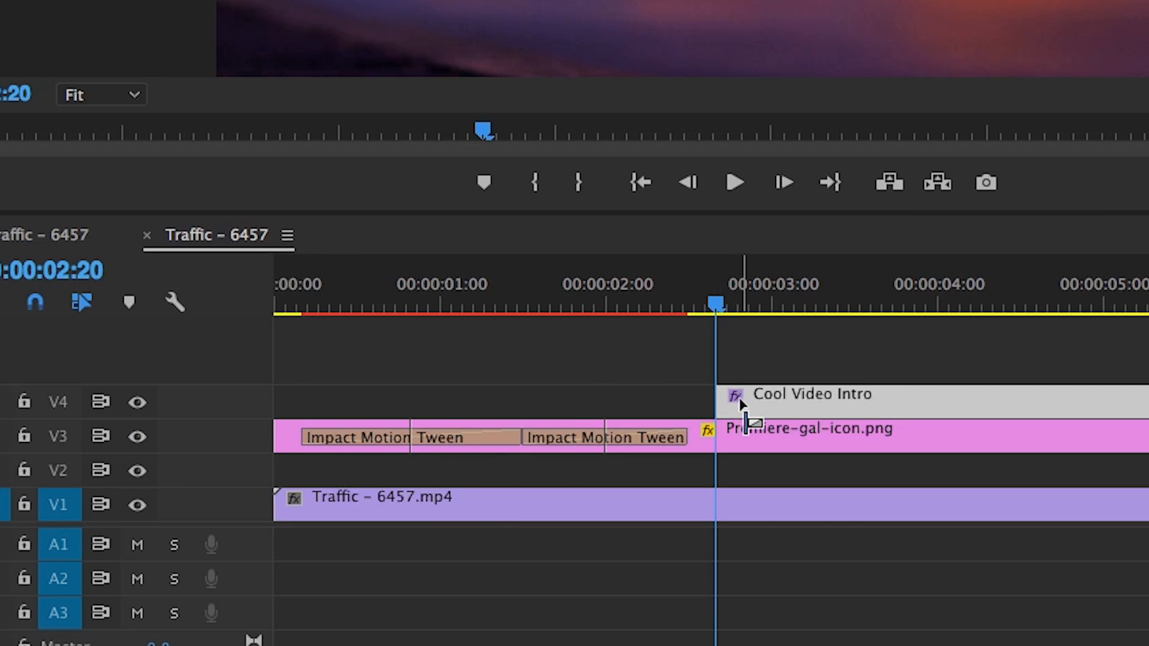
pyautogui.moveTo(741, 405); pyautogui.dragTo(734, 397)
pyautogui.moveTo(734, 397); pyautogui.dragTo(723, 381)
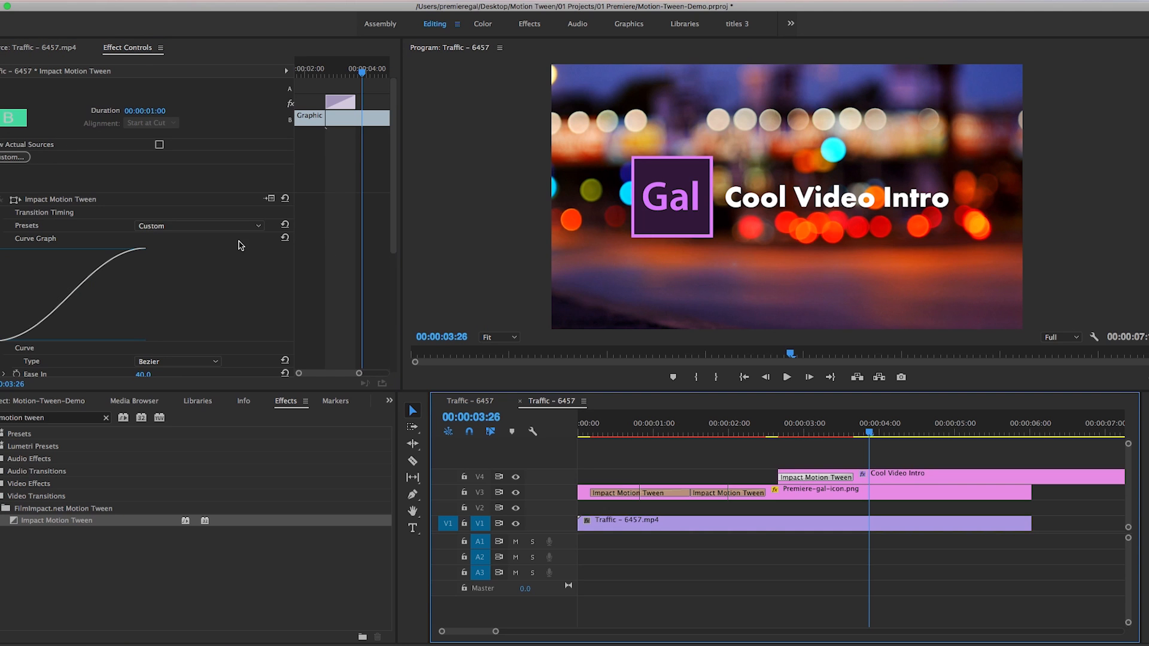
pyautogui.click(199, 228)
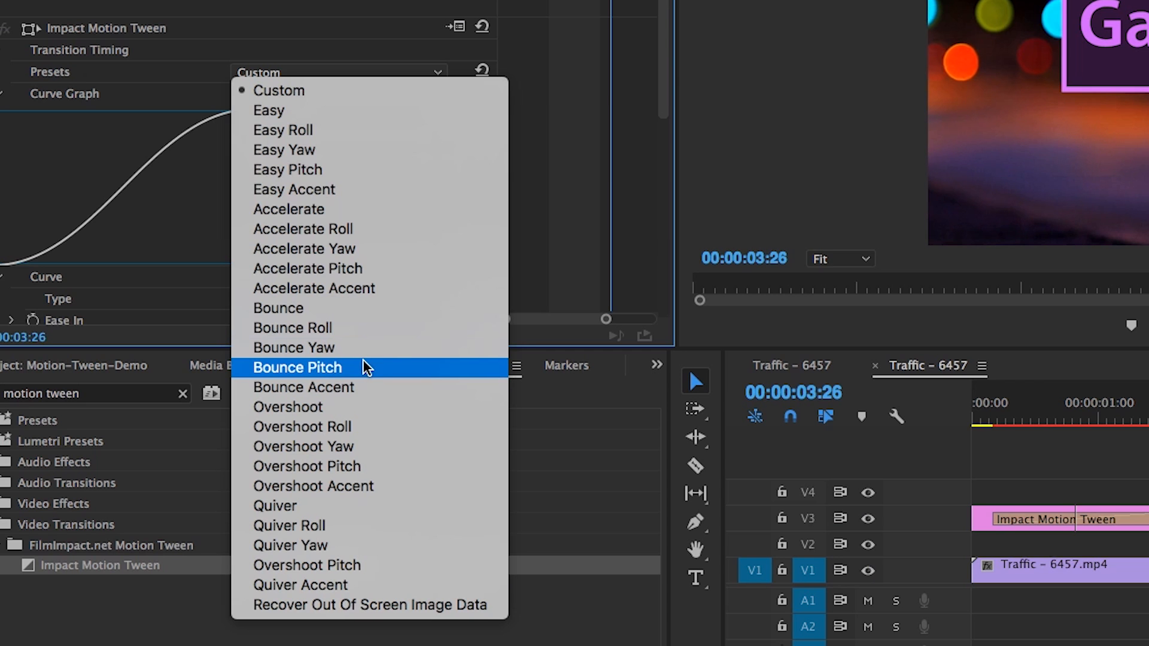
pyautogui.click(367, 367)
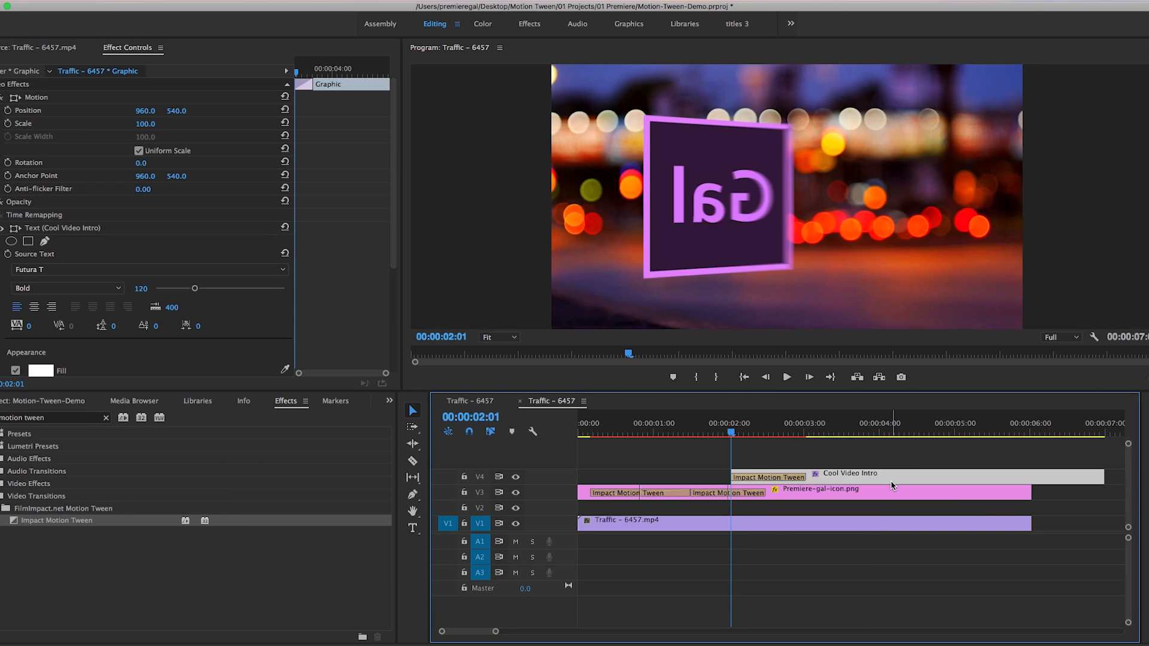
# Step: Move the title clip slightly earlier and play the sequence from the start
pyautogui.moveTo(880, 482); pyautogui.dragTo(882, 484)
pyautogui.moveTo(730, 432); pyautogui.dragTo(577, 432)
pyautogui.press('space')
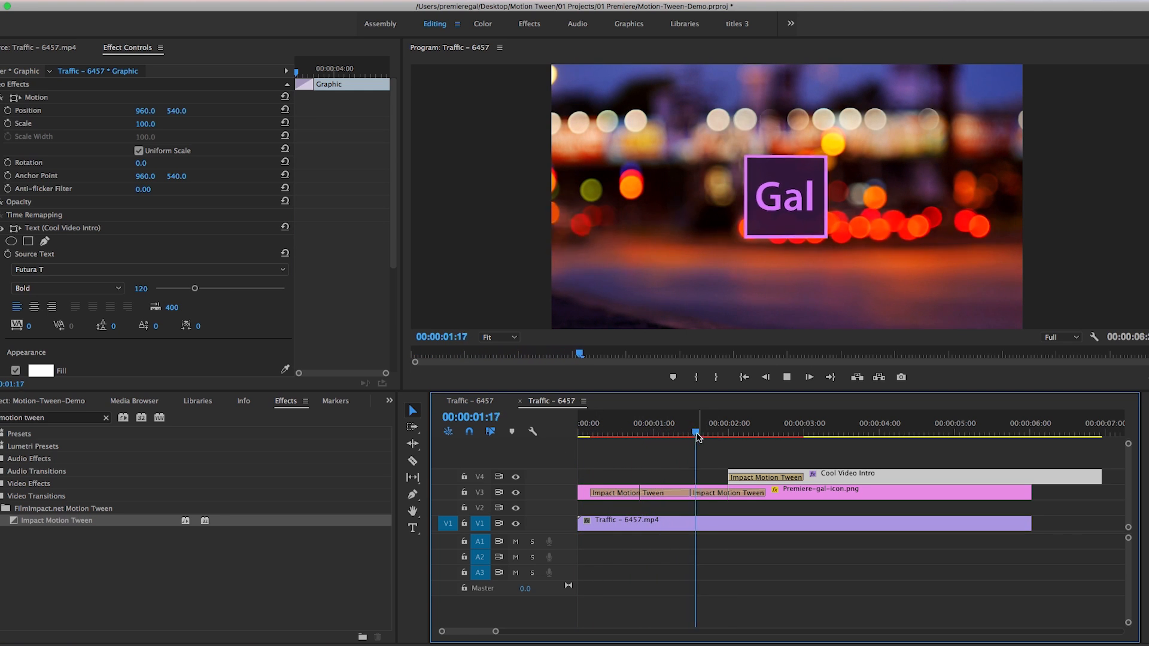
pyautogui.press('space')
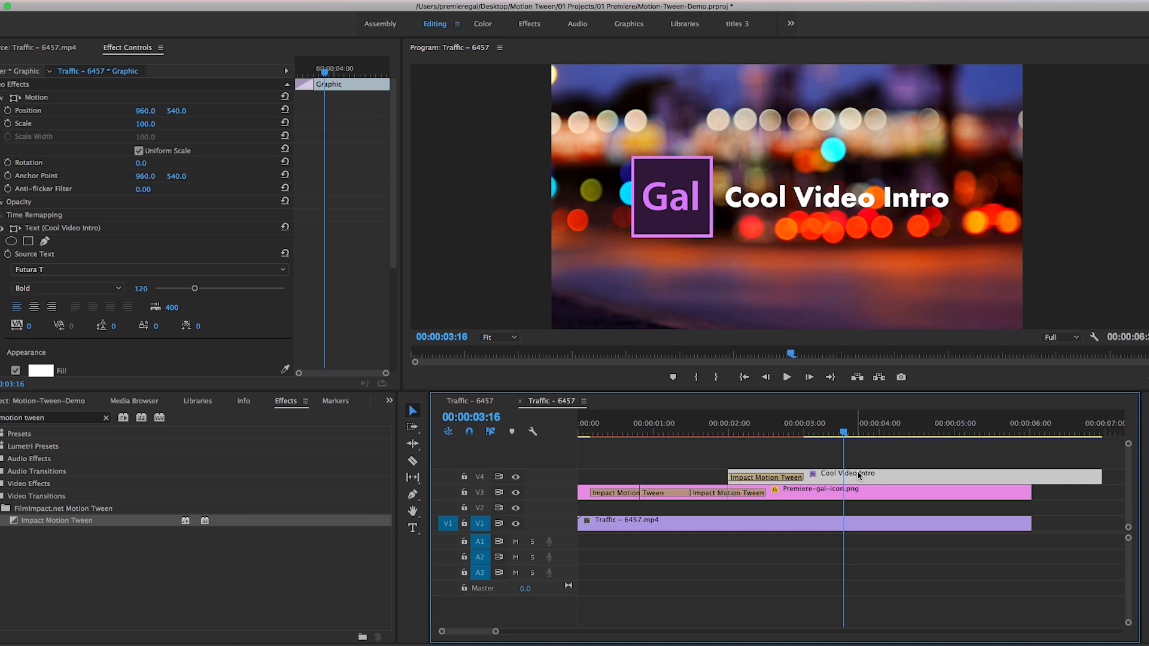
# Step: Lower the title by setting its Position Y to 637 and preview it
pyautogui.click(858, 476)
pyautogui.moveTo(178, 112); pyautogui.dragTo(236, 112)
pyautogui.moveTo(770, 426); pyautogui.dragTo(700, 426)
pyautogui.press('space')
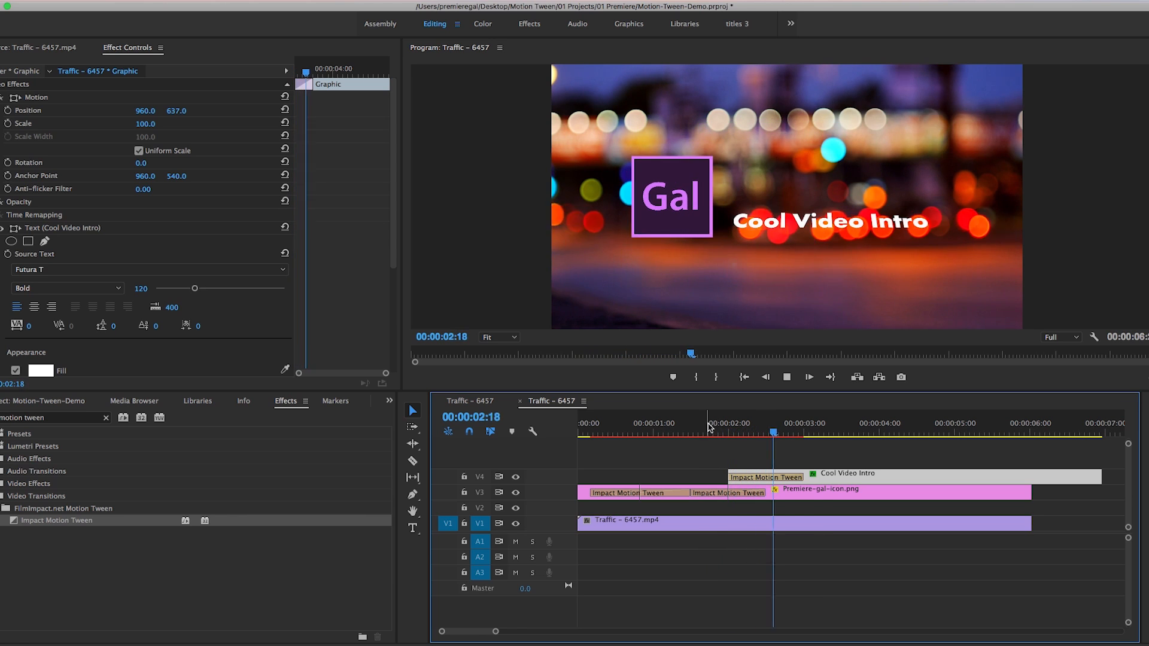
pyautogui.press('space')
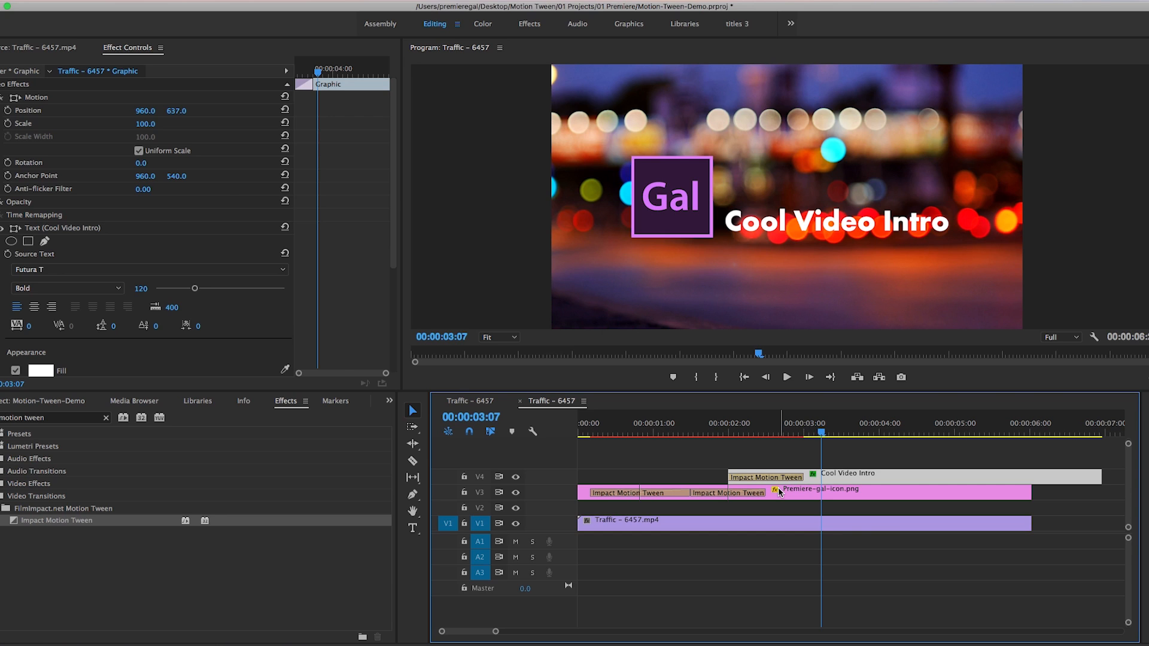
# Step: Move the second Impact Motion Tween transition on the logo track slightly later
pyautogui.moveTo(357, 374); pyautogui.dragTo(425, 370)
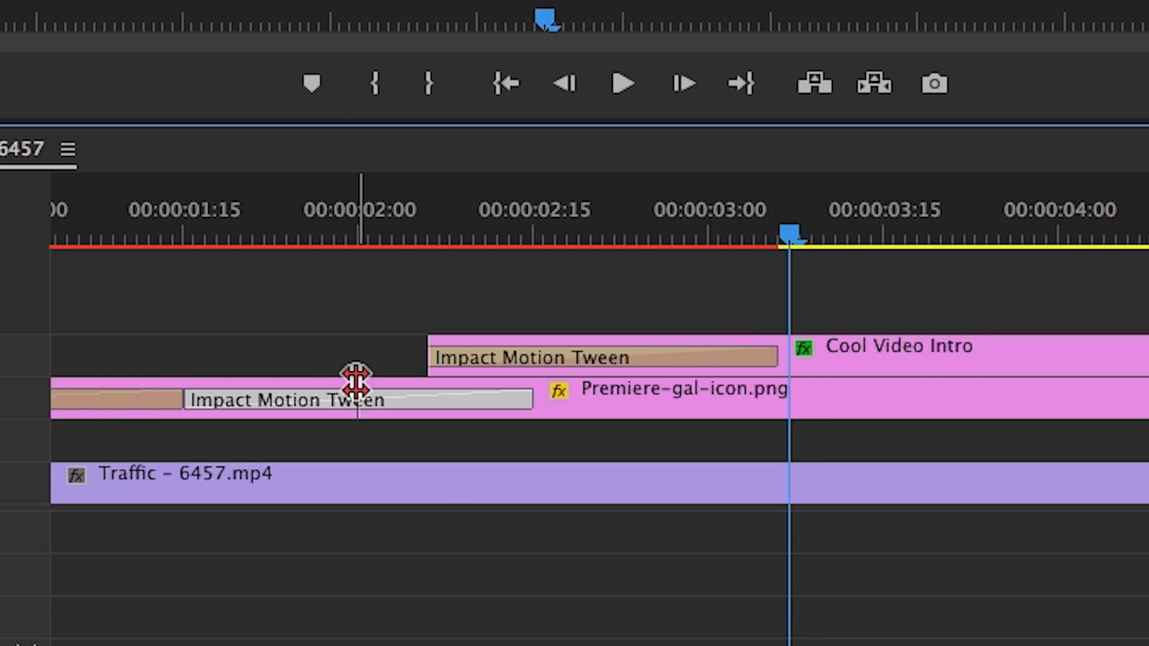
pyautogui.moveTo(357, 383); pyautogui.dragTo(430, 389)
pyautogui.moveTo(390, 229); pyautogui.dragTo(812, 271)
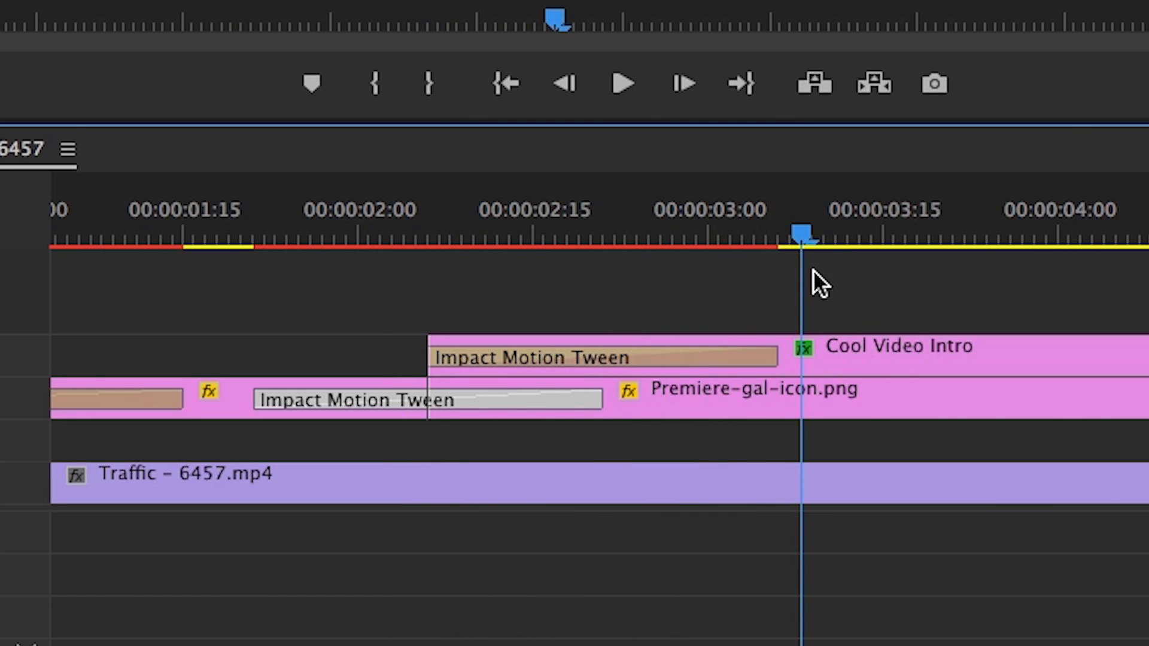